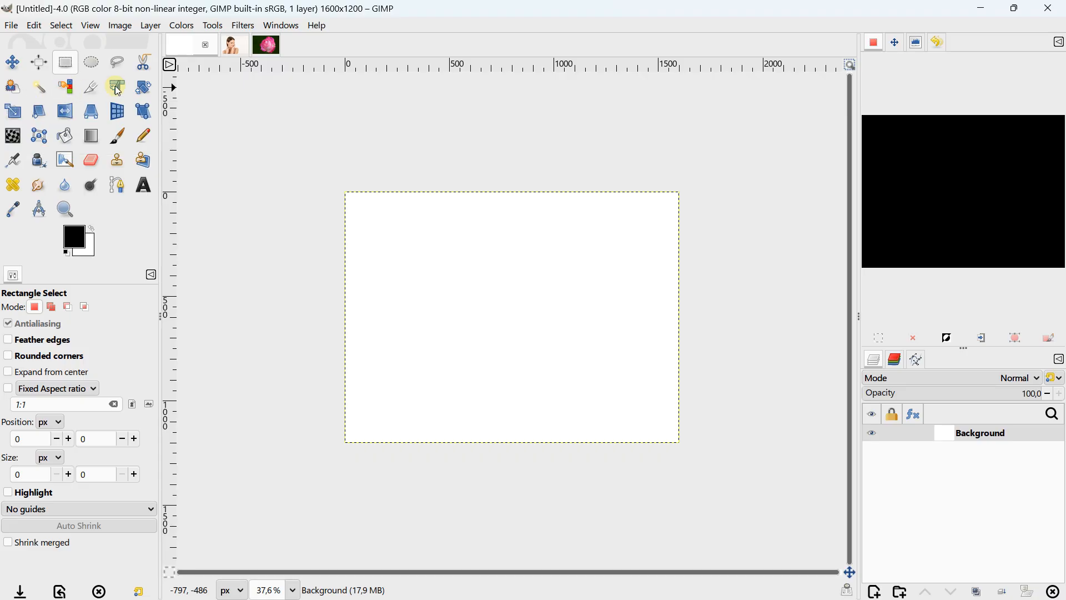
Step: Look through the open images and switch to the woman portrait
left_click(229, 49)
left_click(258, 53)
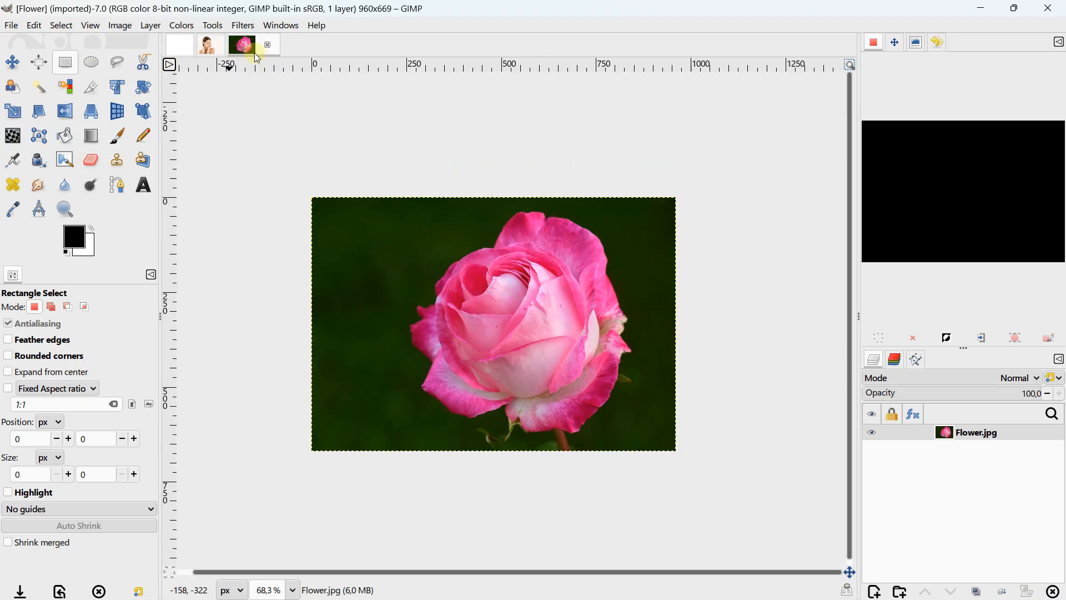
left_click(207, 53)
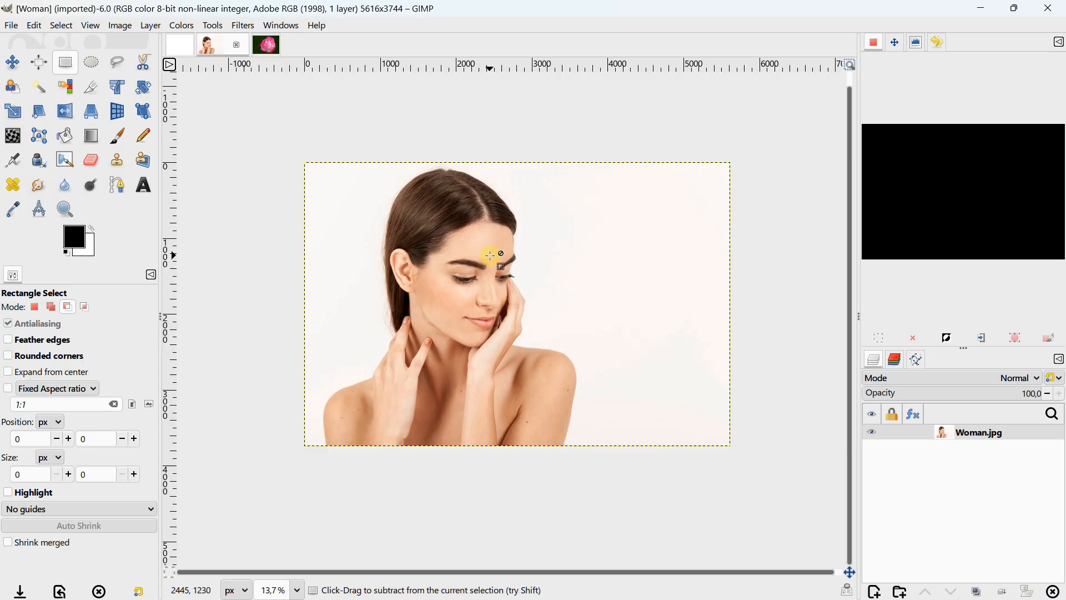
scroll(489, 255, "up", 2)
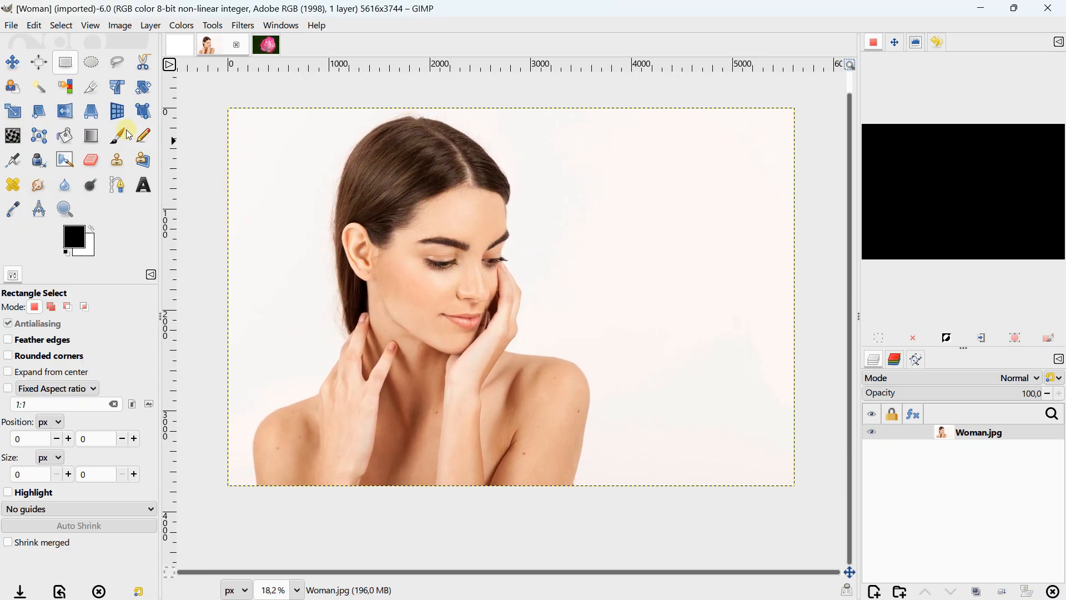
Step: Try selecting the woman's skin from her cheek with Fuzzy Select at a threshold of 32.3
left_click(38, 88)
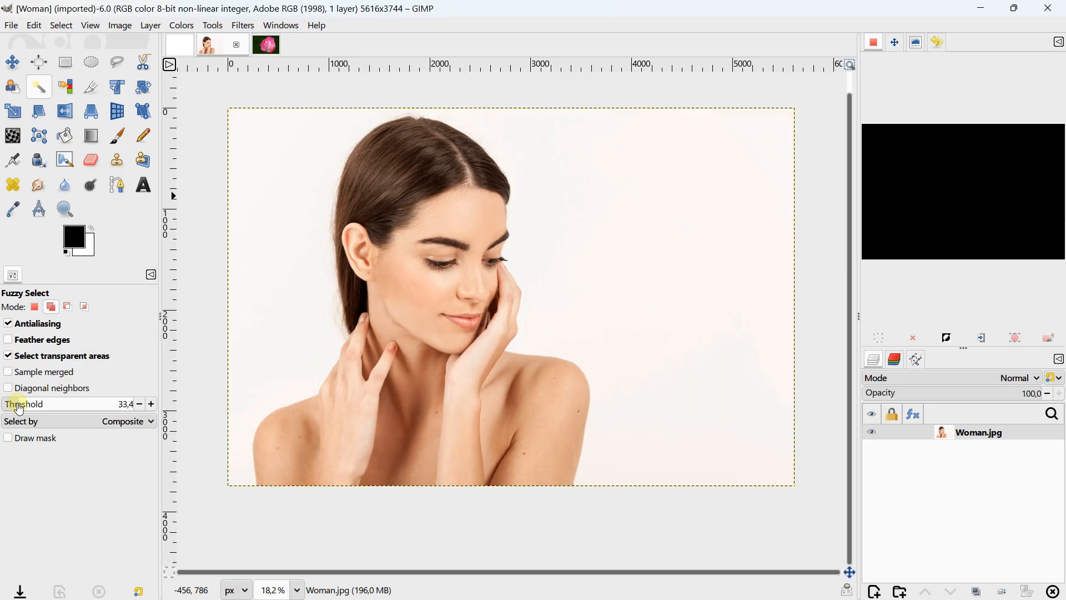
left_click_drag(20, 408, 21, 406)
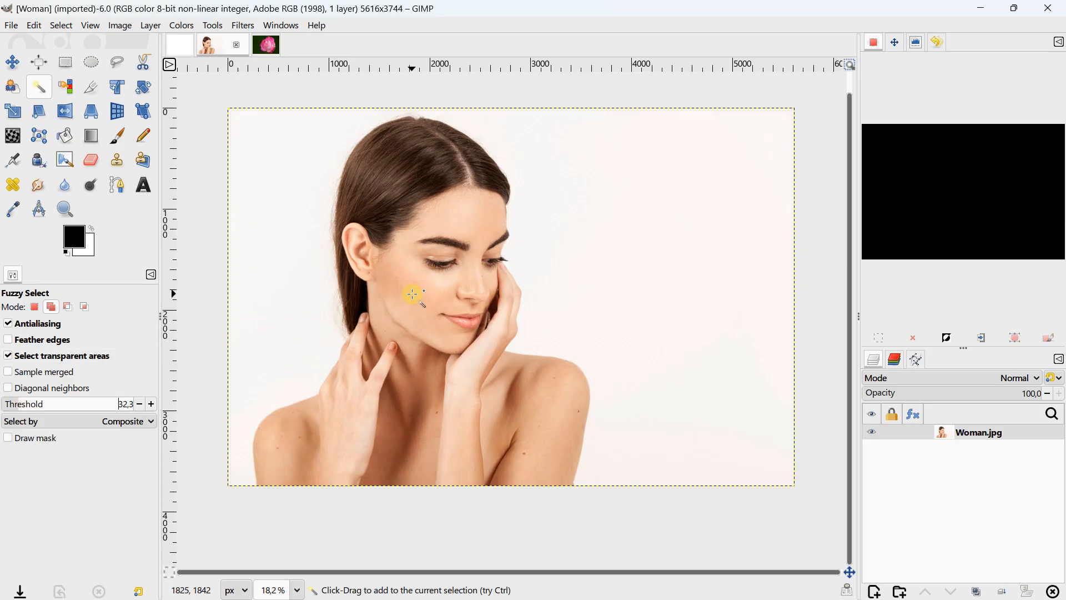
left_click_drag(412, 291, 412, 322)
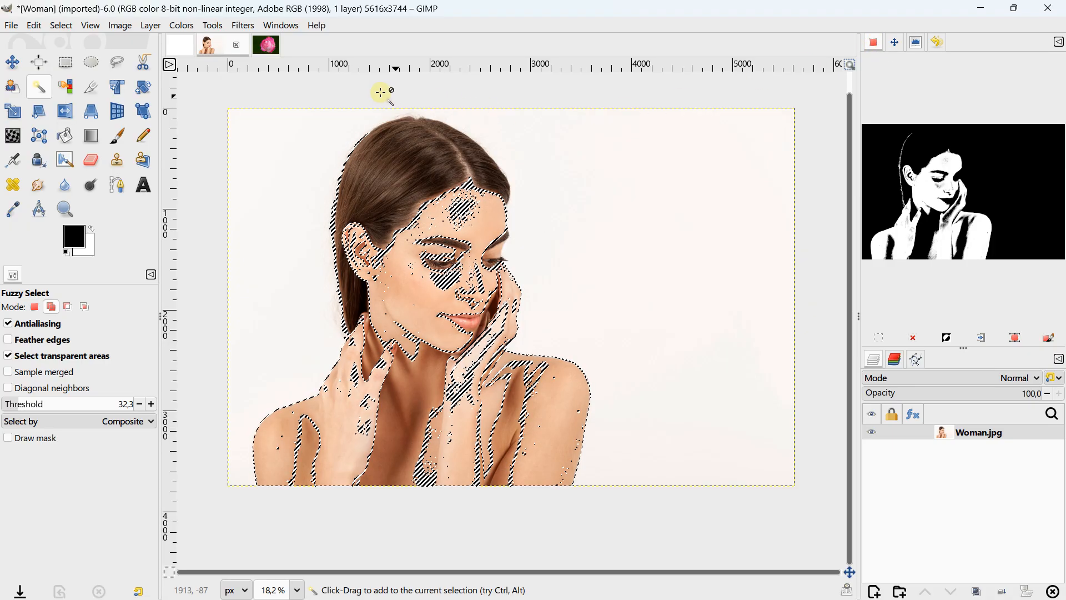
left_click(278, 28)
left_click(276, 27)
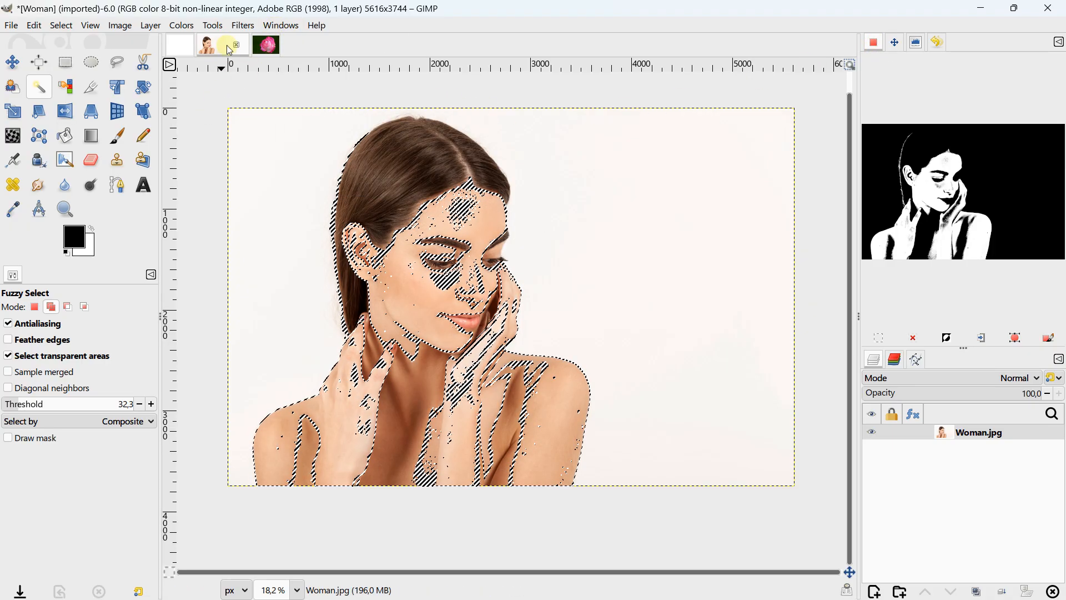
left_click(276, 28)
mouse_move(288, 40)
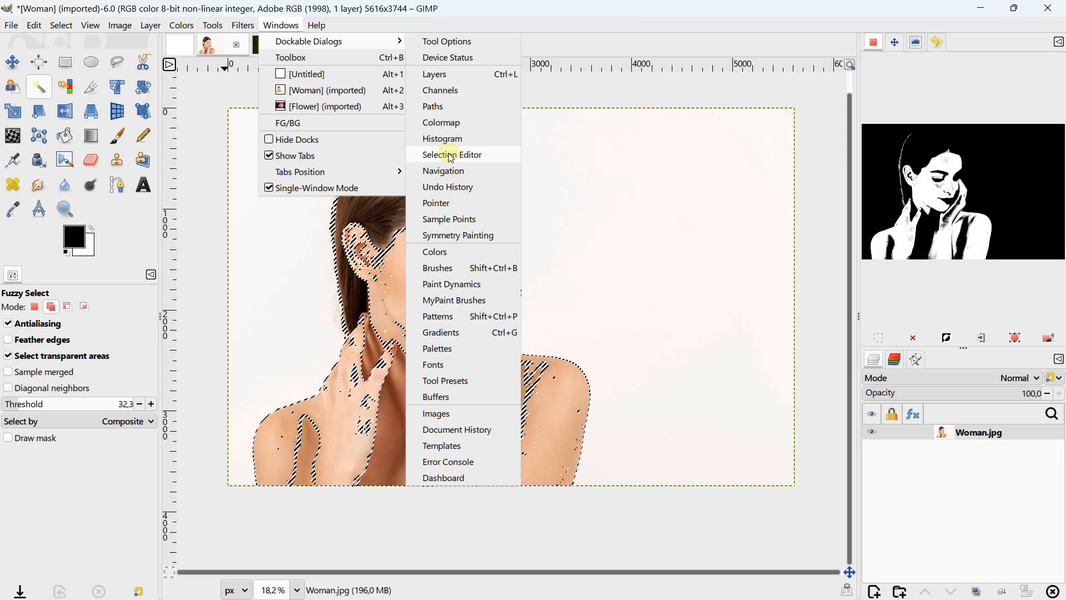
left_click(209, 148)
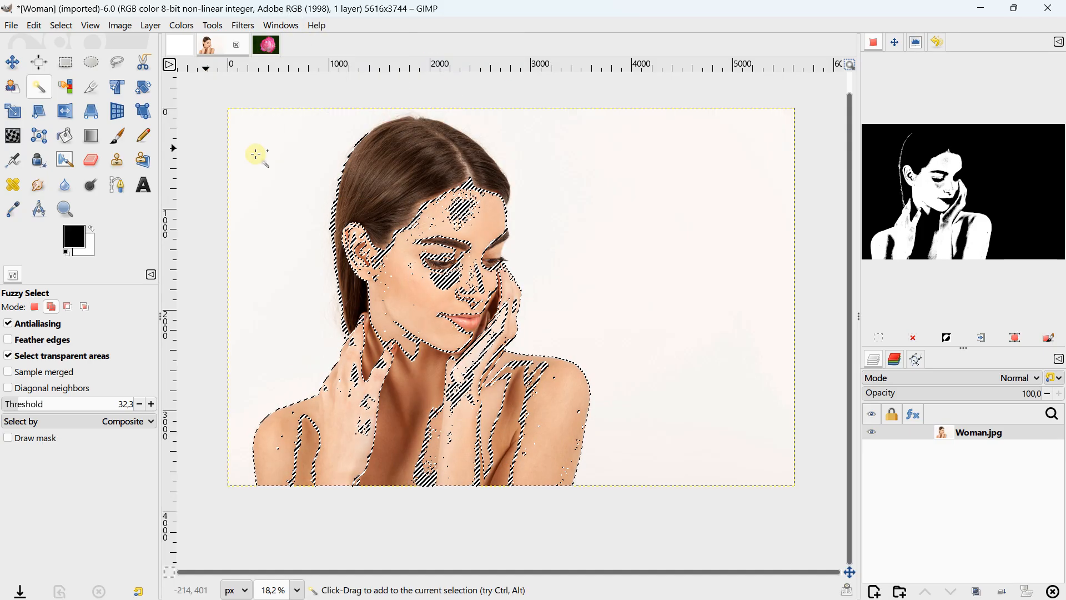
Step: Clear the skin selection and try Fuzzy Select on the plain background at a threshold of 15.1, discarding the result
left_click(913, 337)
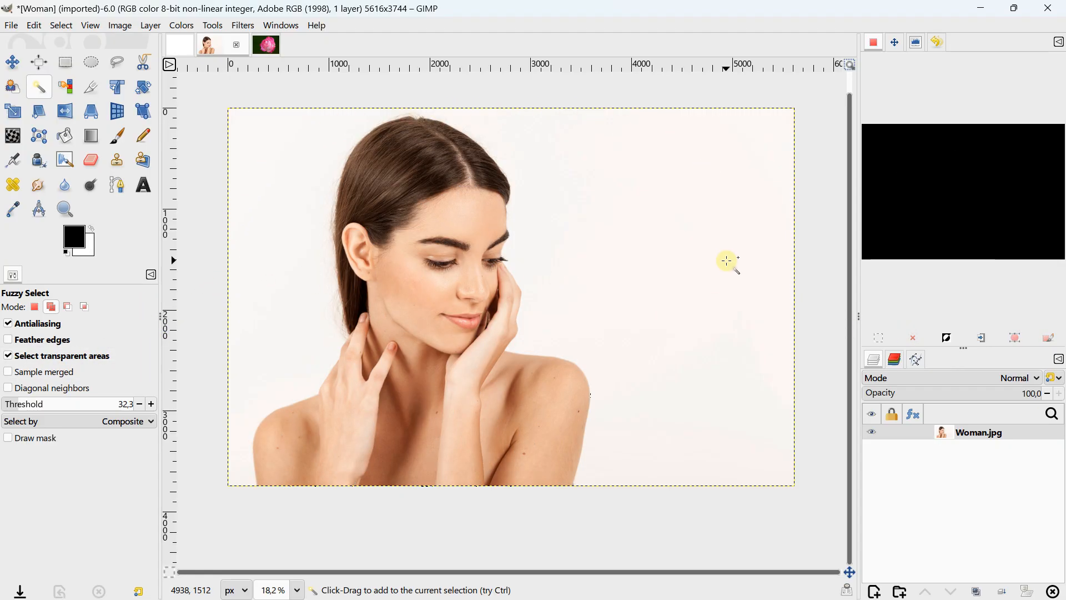
left_click(11, 410)
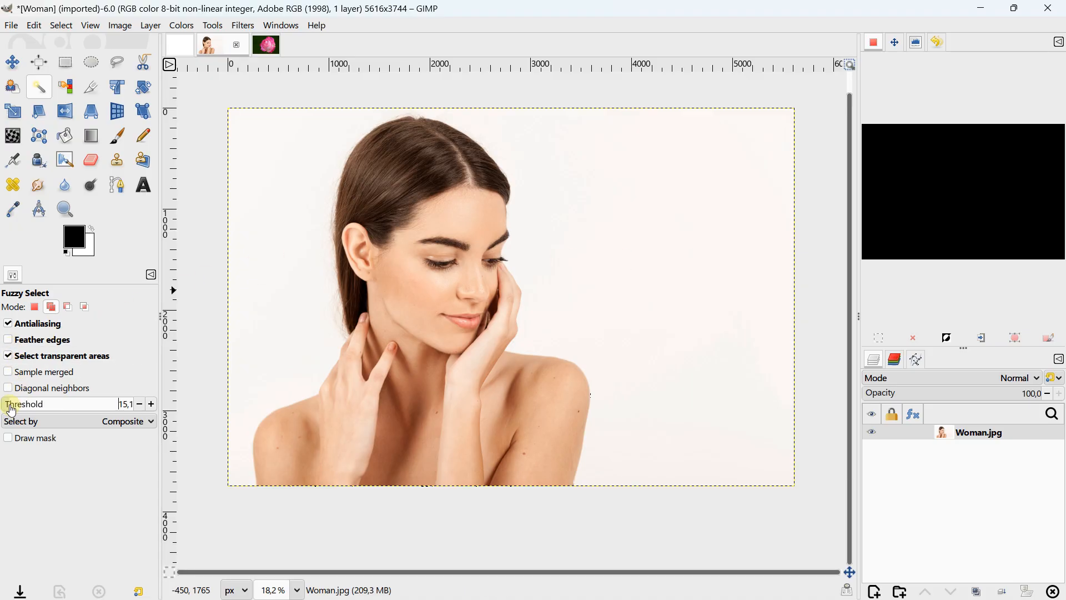
left_click(294, 276)
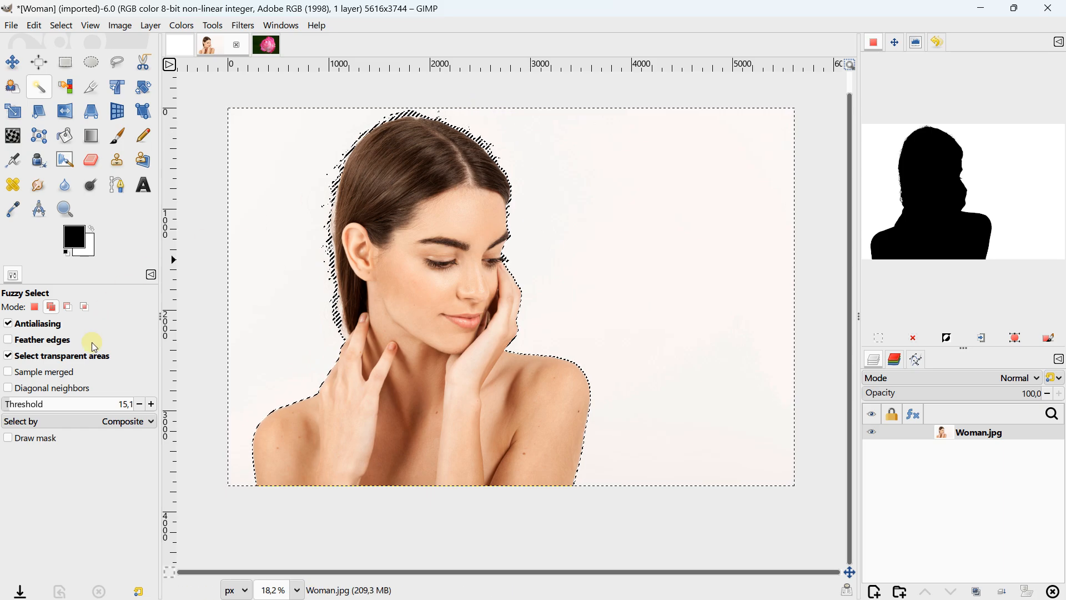
left_click(914, 339)
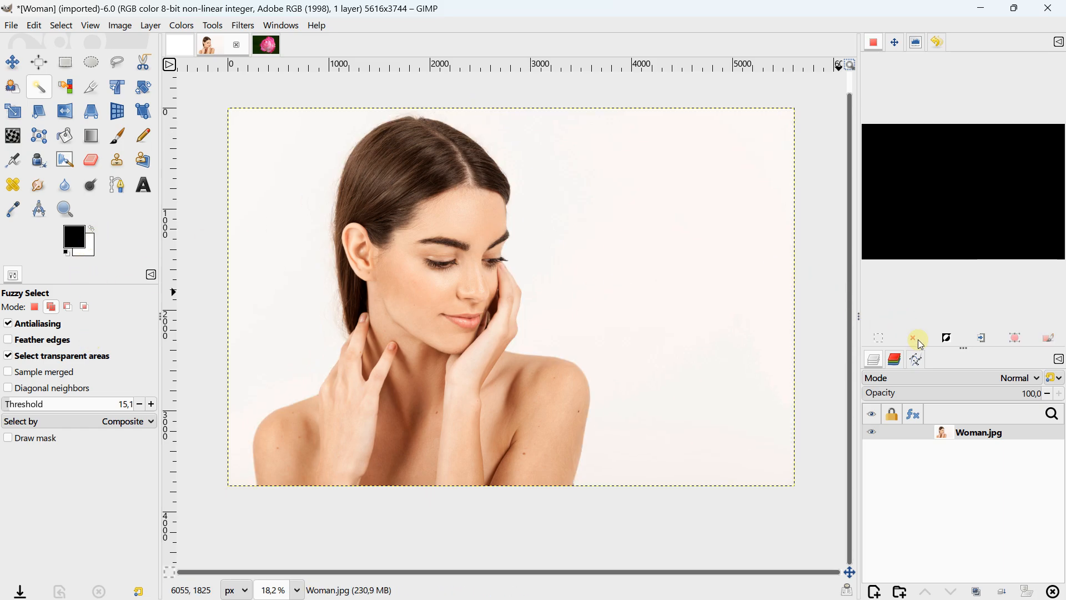
Step: Try Fuzzy Select on the plain background at a threshold of 137.7 and discard the selection
left_click(73, 403)
left_click(293, 275)
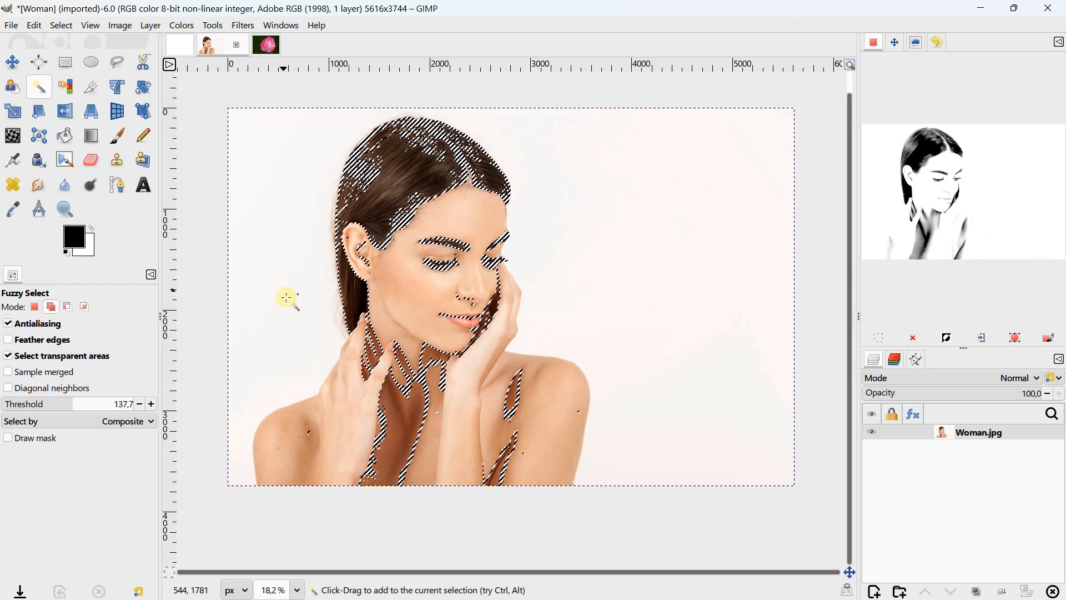
left_click(914, 338)
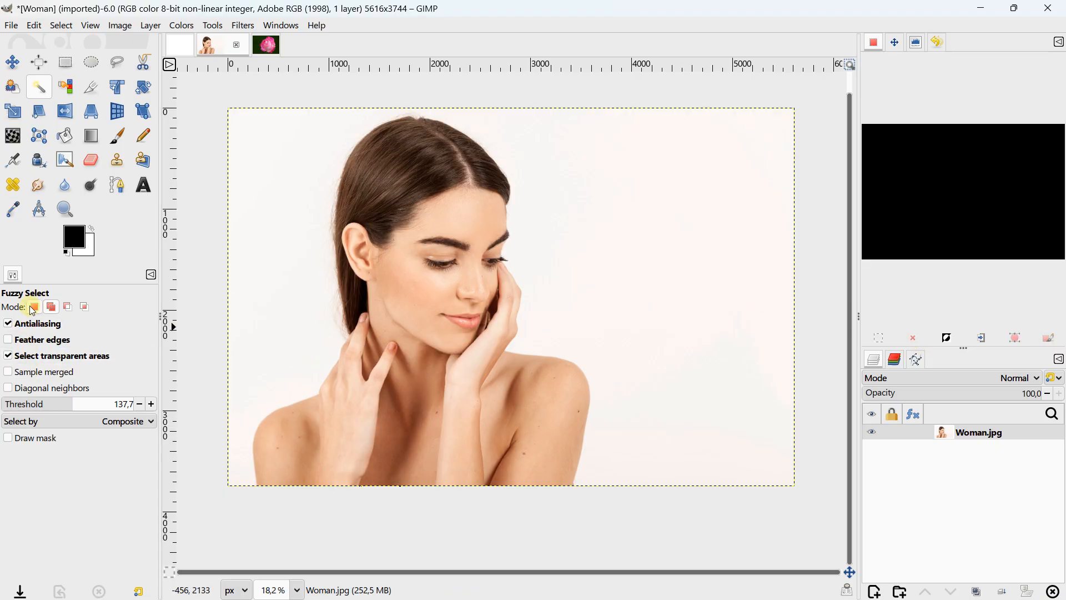
Step: Select the plain background around the woman with Fuzzy Select in replace mode at a threshold of 28.0
left_click(32, 404)
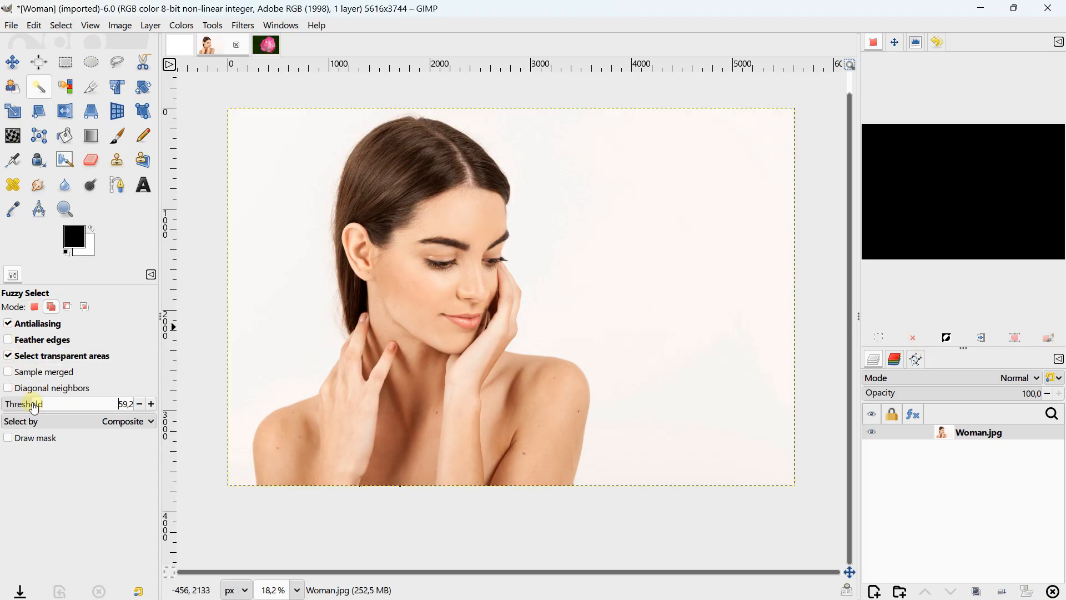
left_click(32, 307)
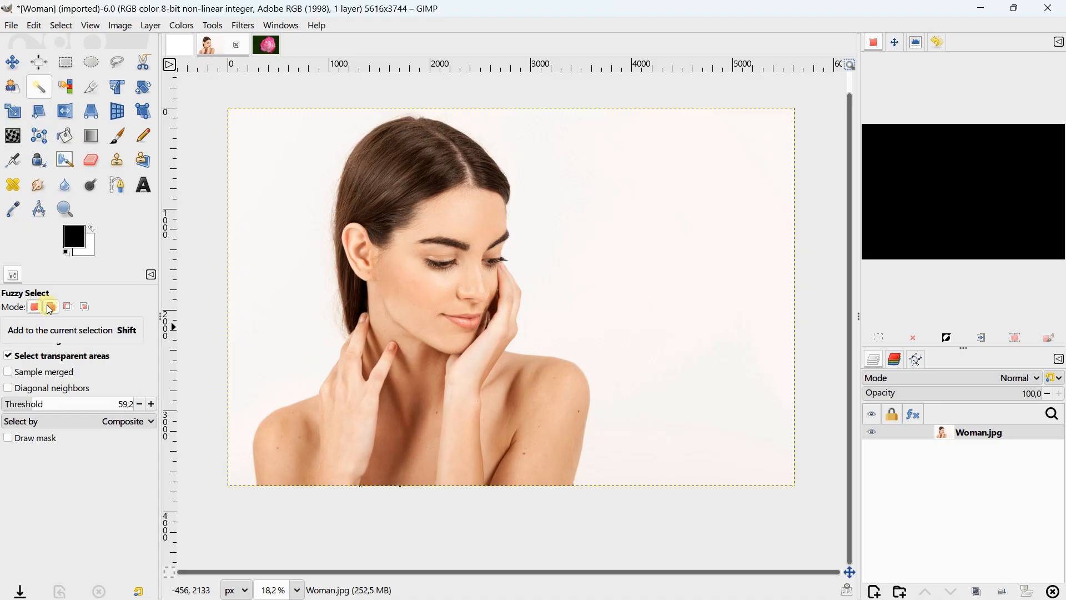
left_click(21, 409)
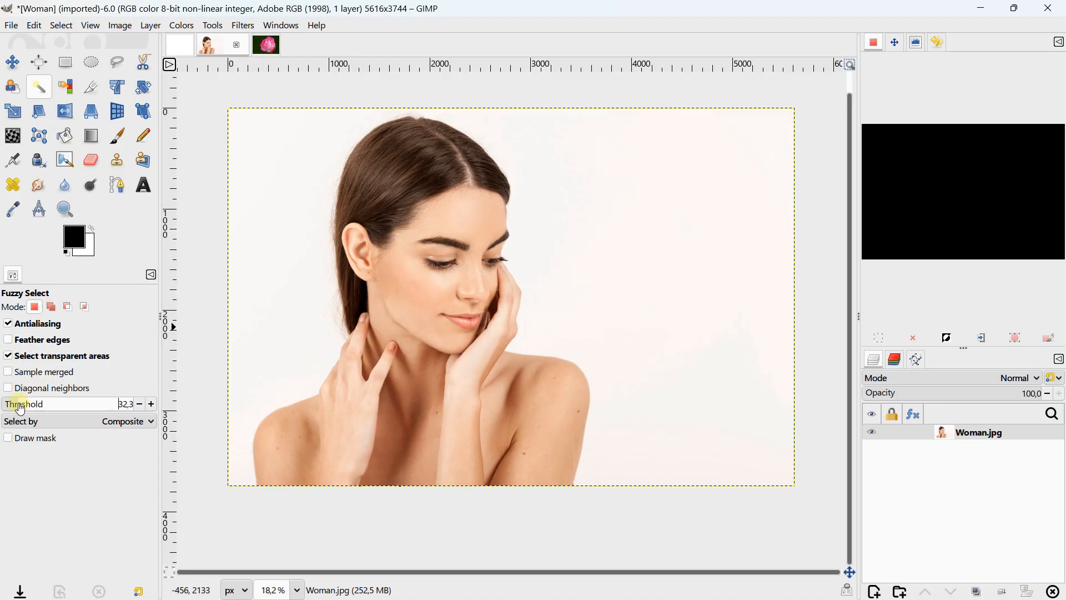
mouse_move(21, 408)
left_mouse_down()
mouse_move(10, 406)
mouse_move(20, 404)
left_mouse_up()
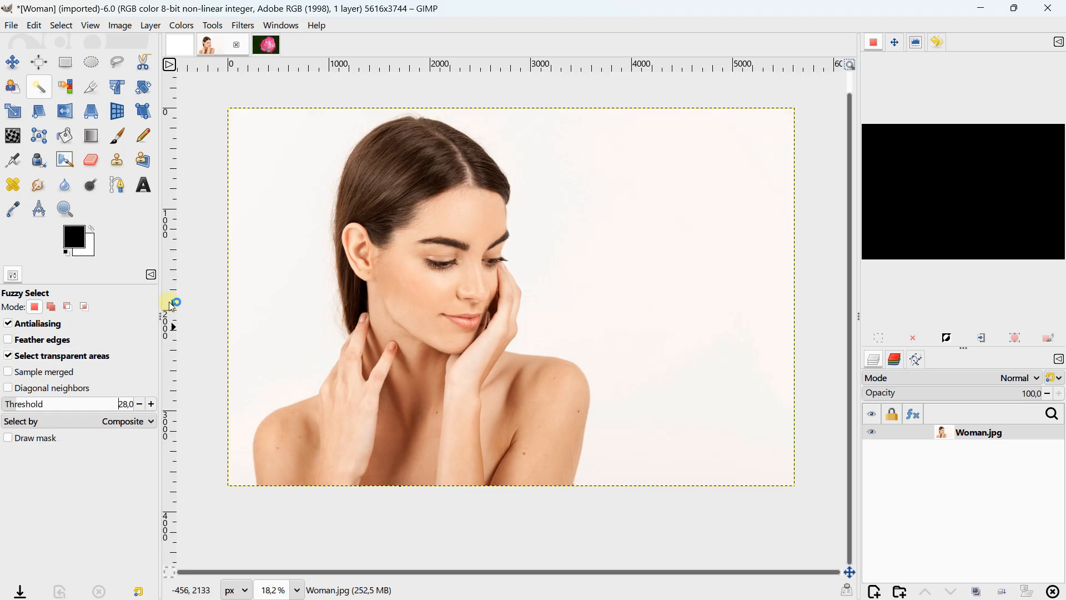
left_click(272, 211)
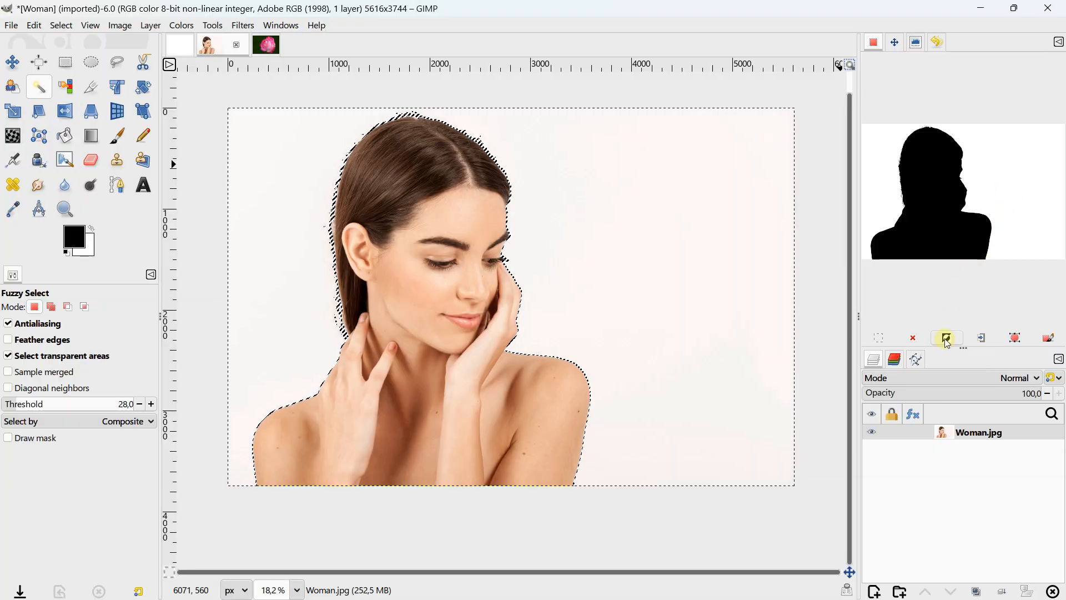
Step: Invert the selection to the woman and copy her
left_click(63, 25)
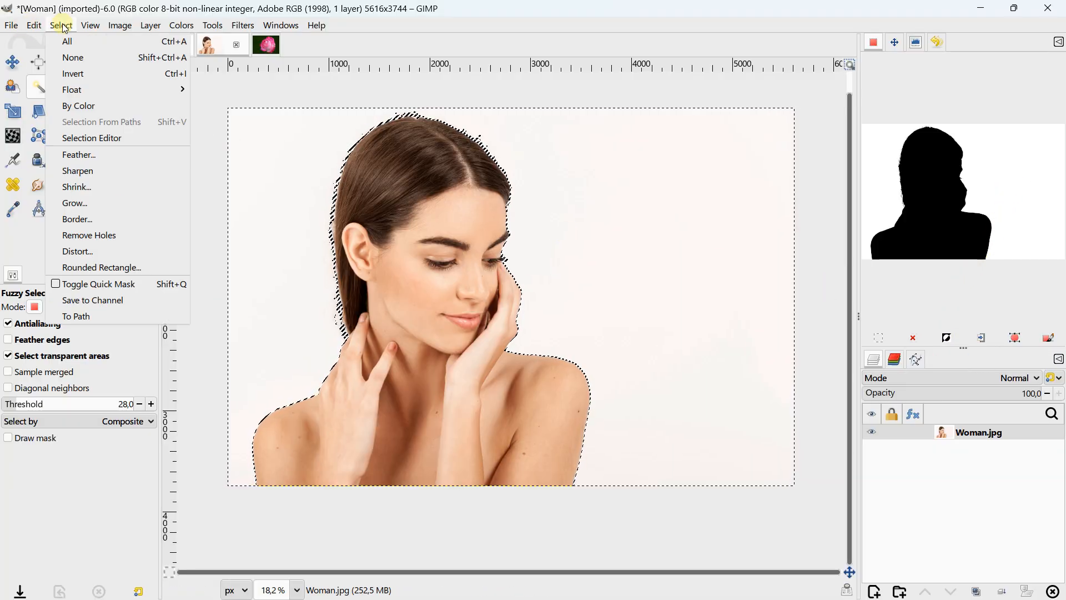
left_click(81, 75)
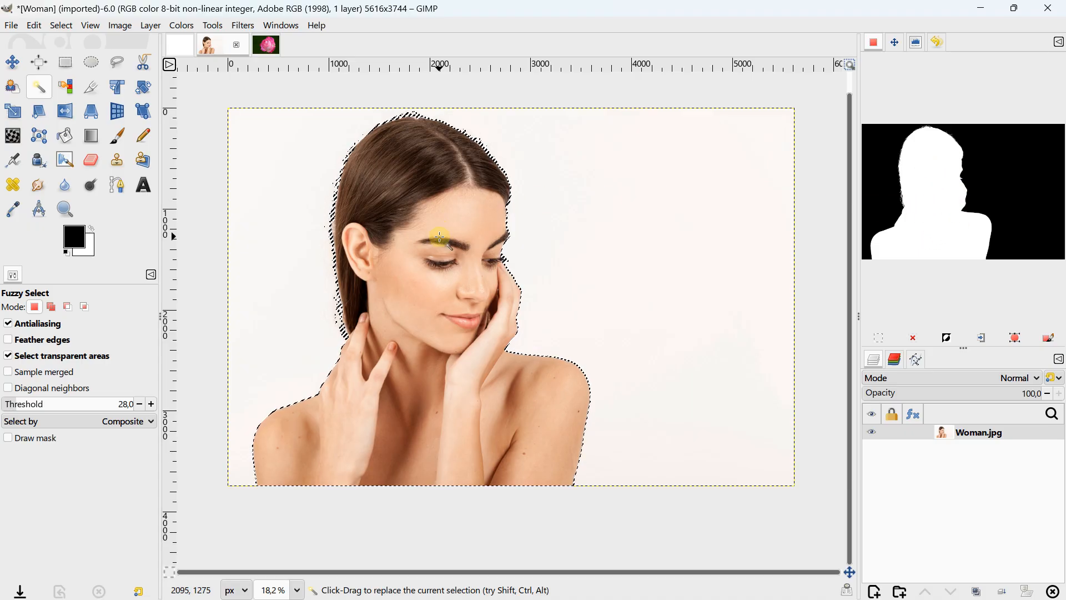
left_click(32, 25)
left_click(49, 107)
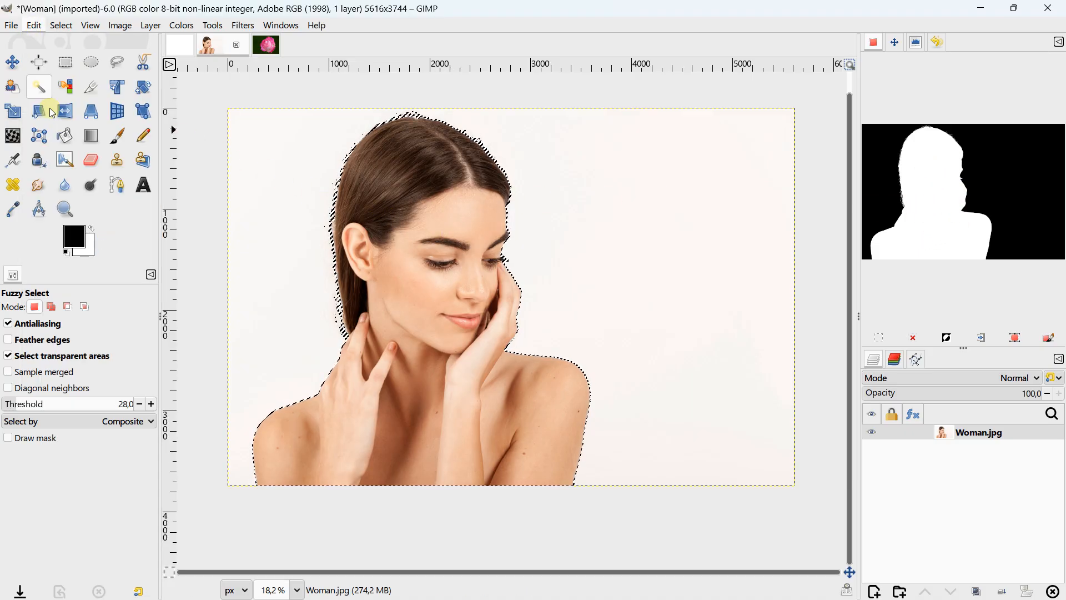
Step: Paste the copied woman into the blank white 1600x1200 image
left_click(180, 46)
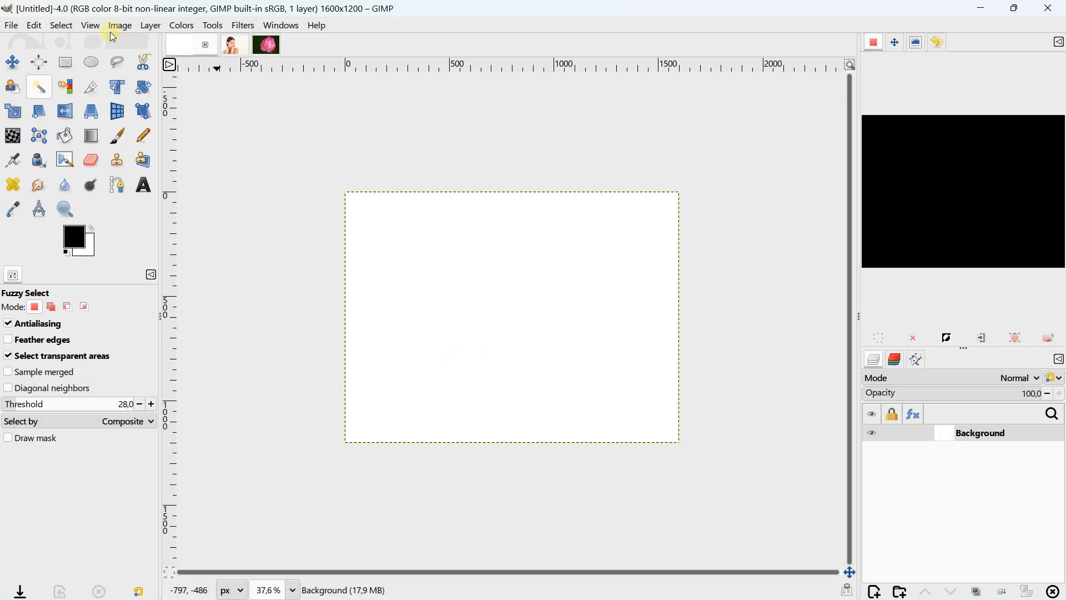
left_click(34, 25)
left_click(59, 139)
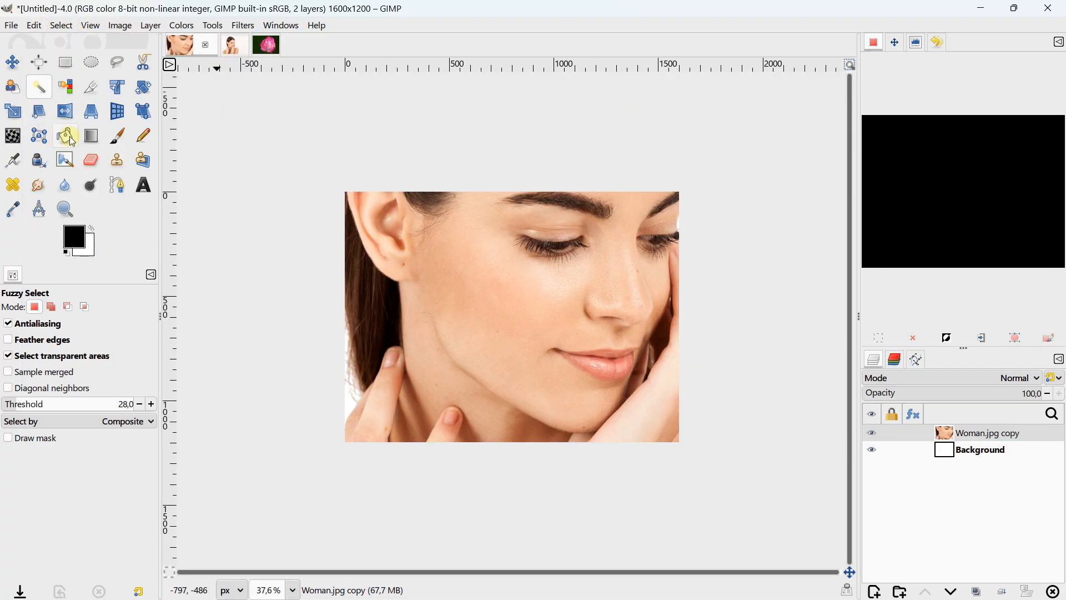
Step: Scale the pasted woman layer proportionally to about 535 × 594 px and place it in the lower-left area of the white canvas
left_click(13, 112)
scroll(433, 287, "down", 2)
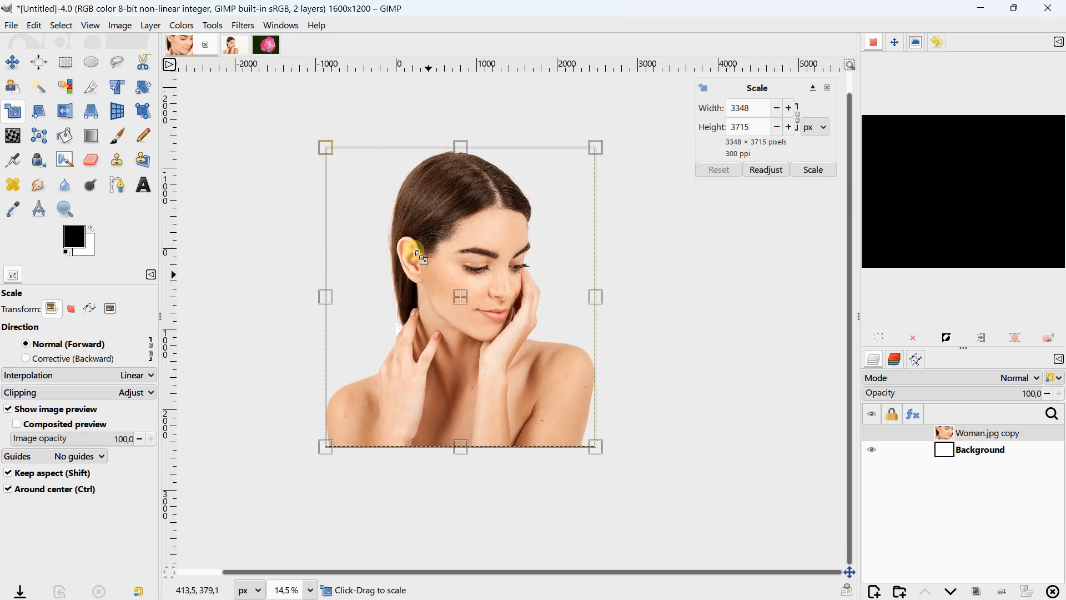
left_click_drag(325, 147, 609, 322)
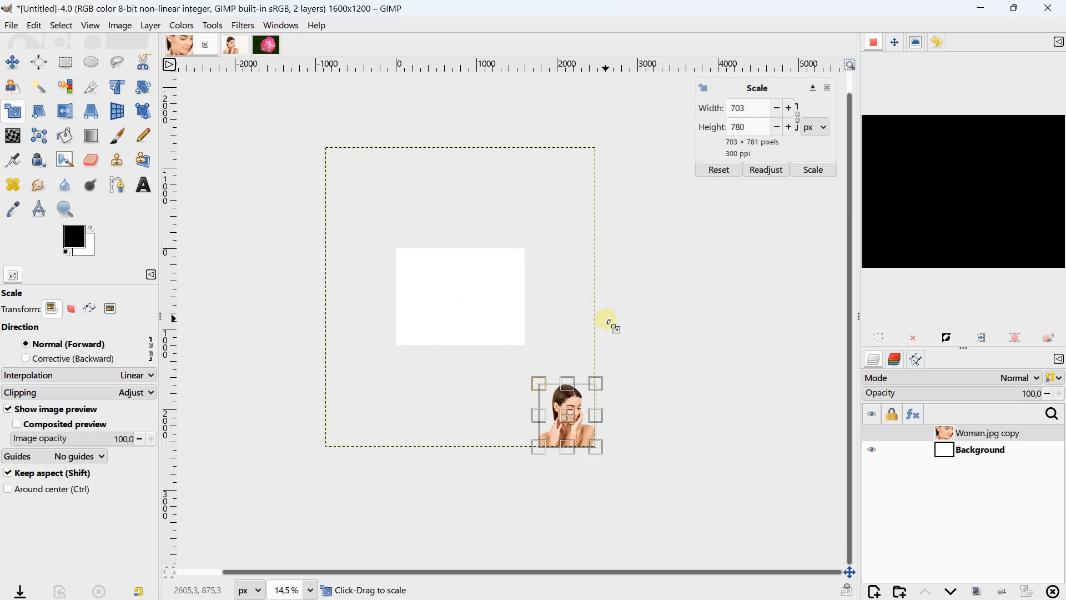
scroll(537, 383, "up", 3)
left_click_drag(575, 421, 372, 238)
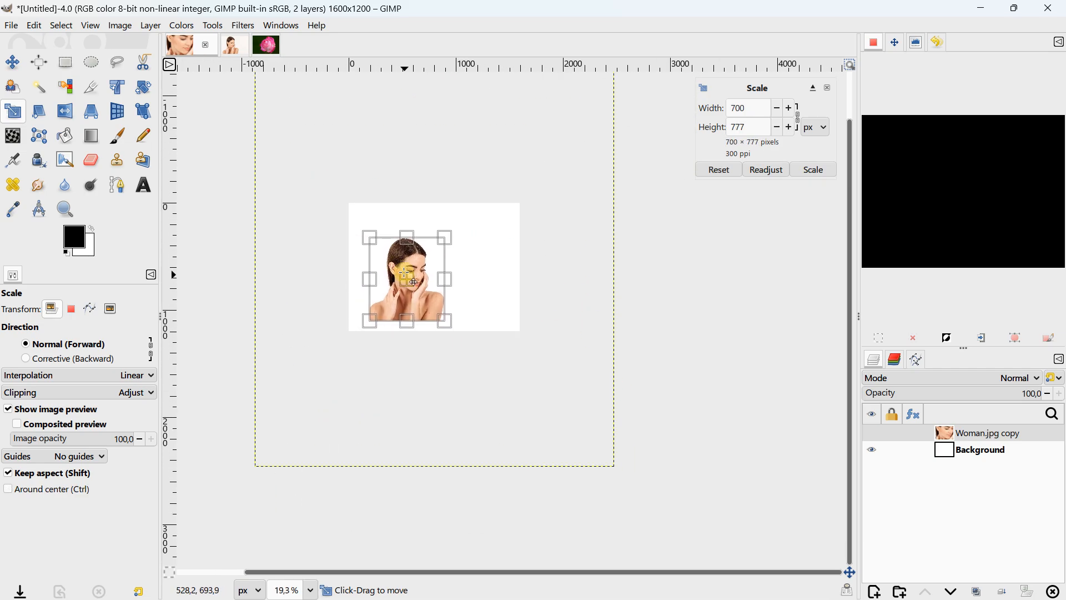
scroll(414, 278, "up", 4)
left_click_drag(479, 367, 442, 326)
left_click_drag(374, 249, 374, 308)
left_click(819, 170)
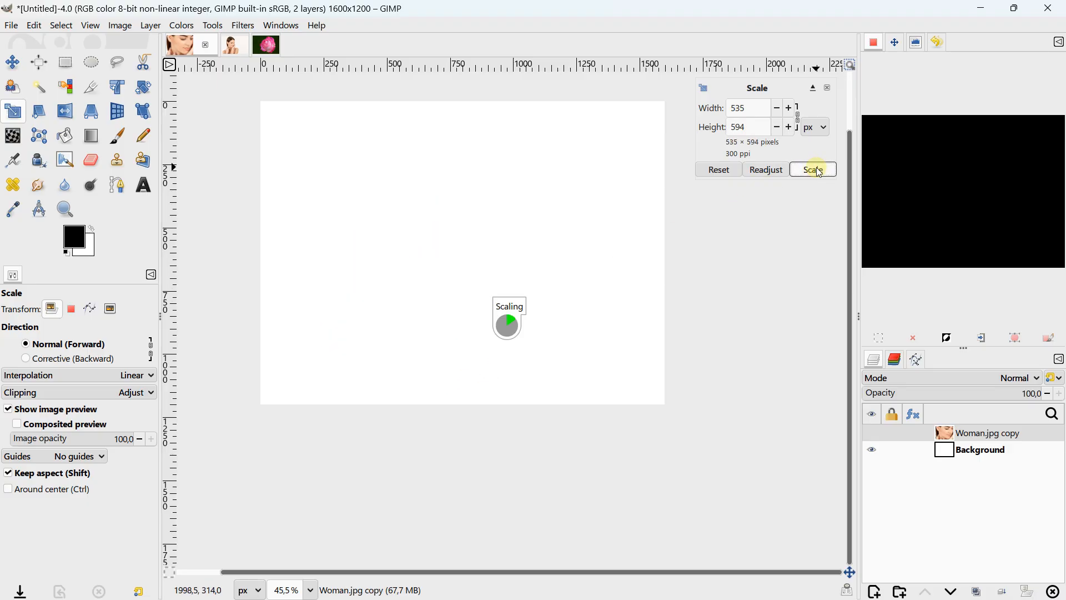
scroll(361, 255, "up", 2)
scroll(382, 285, "up", 2)
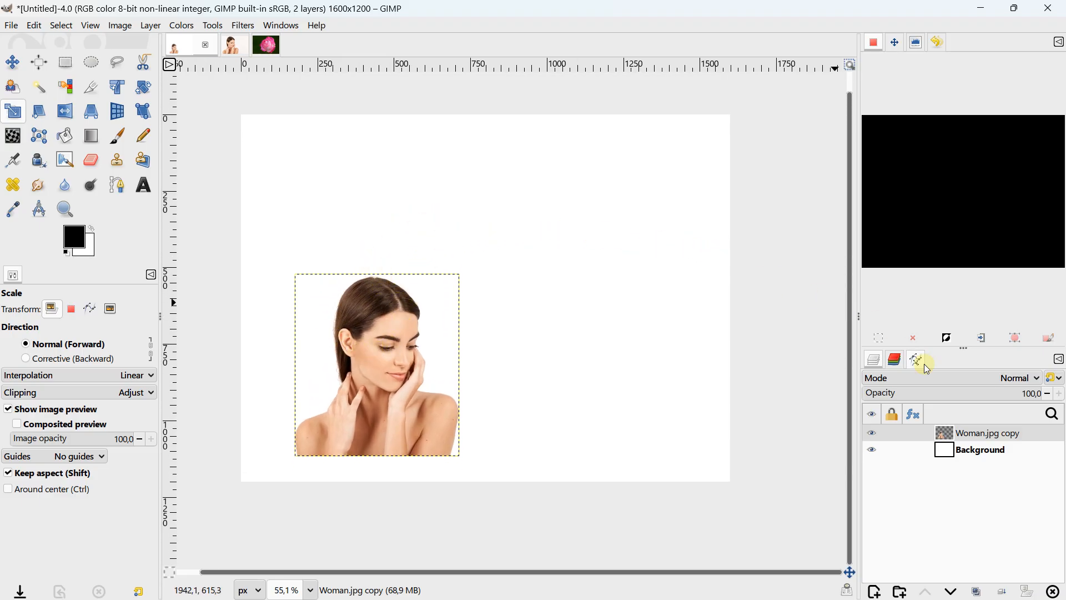
Step: Add a 1600 × 1200 px layer named Rectangle, filled with transparency, above the woman layer
right_click(881, 554)
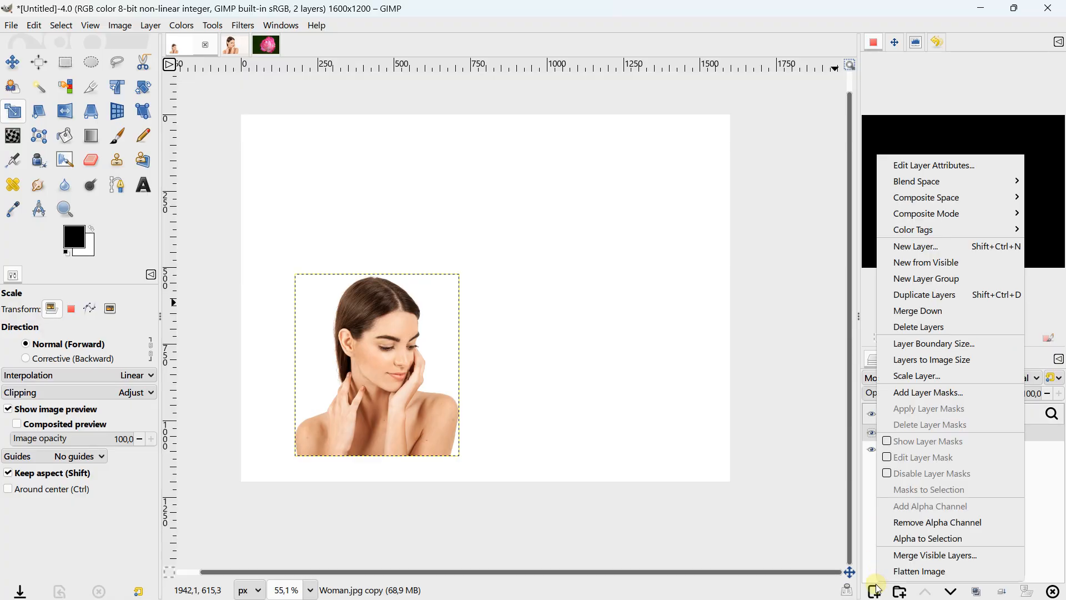
key("Escape")
left_click(875, 592)
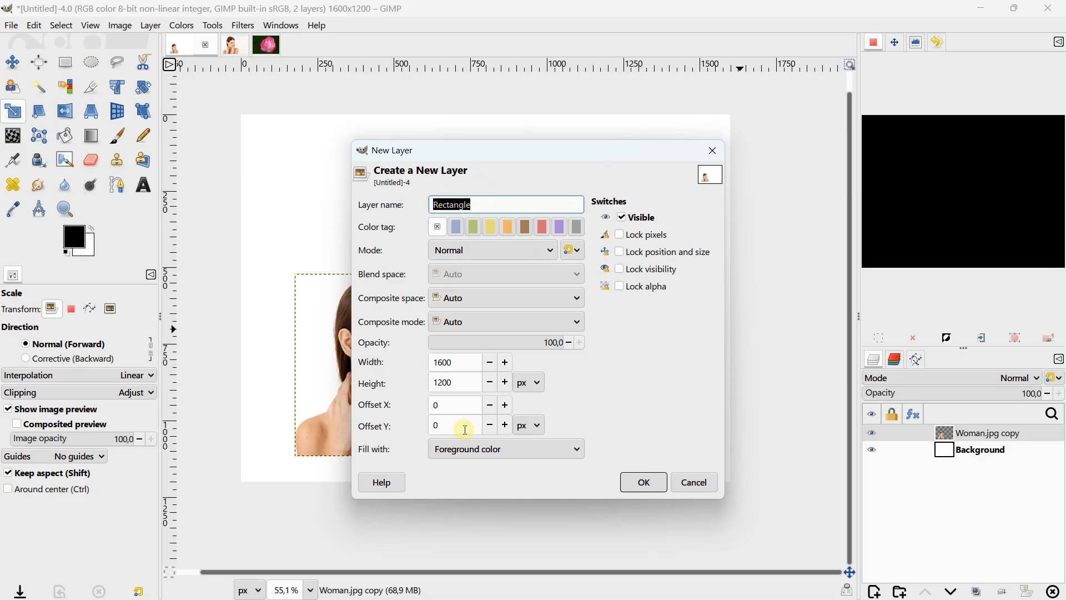
left_click(465, 450)
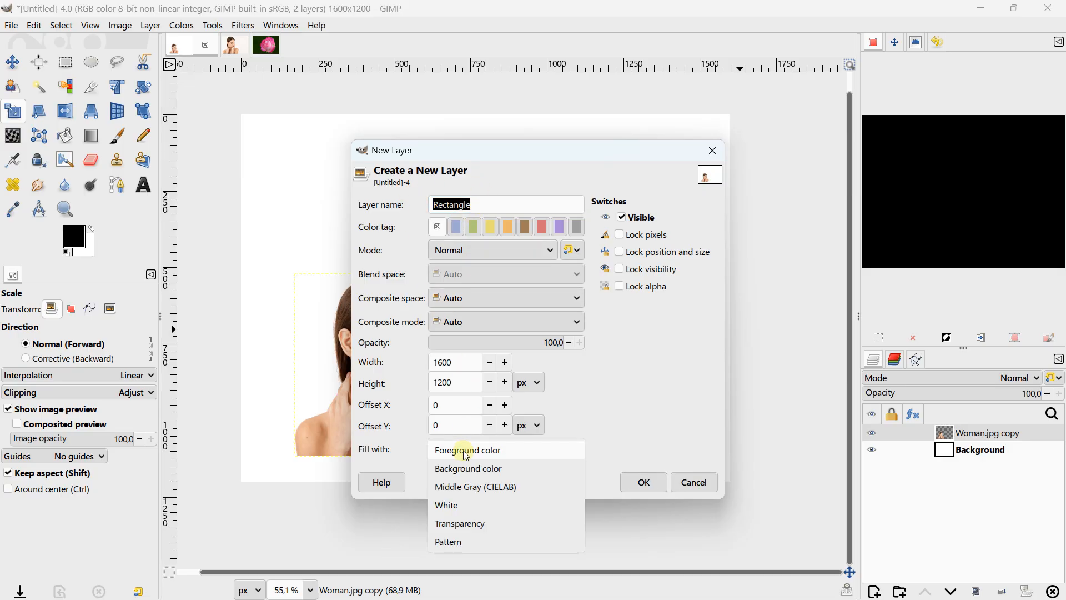
left_click(466, 523)
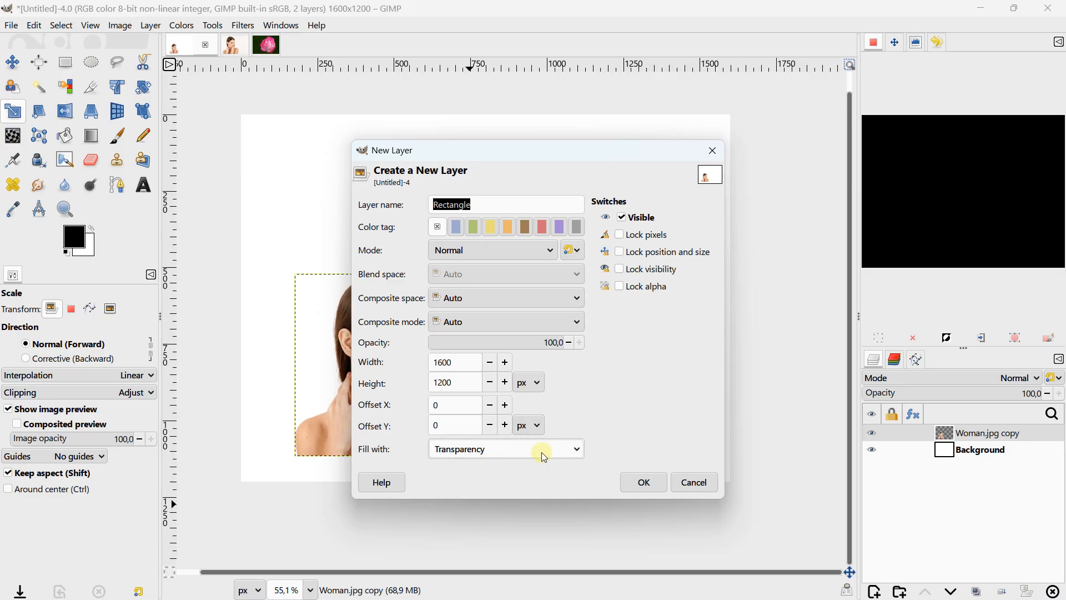
left_click(644, 481)
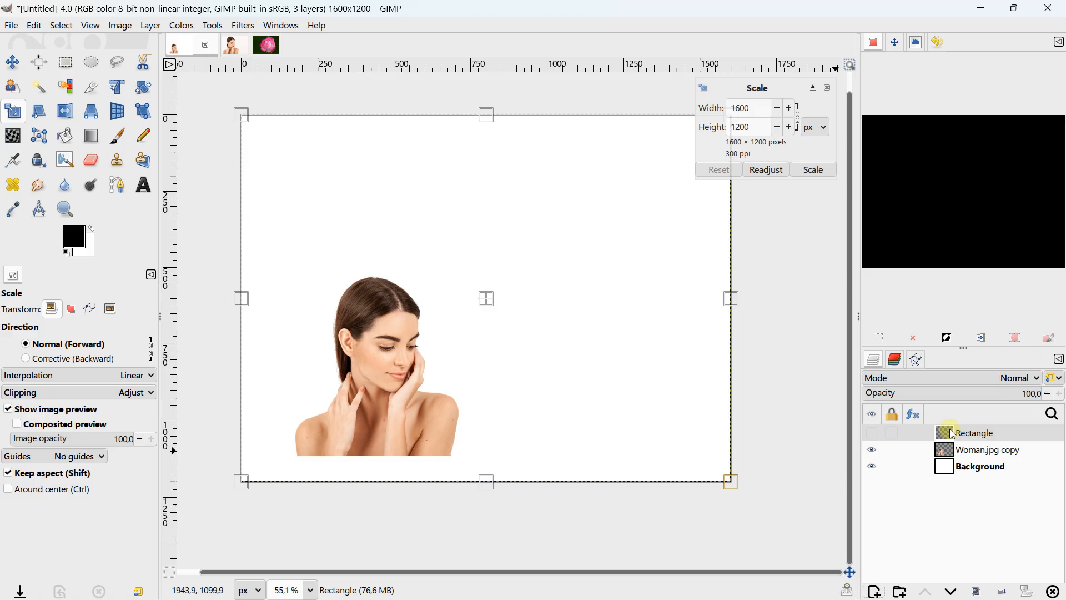
Step: Move the Rectangle layer below the woman layer and bucket-fill it with light blue, about 9cd5ff
mouse_move(953, 433)
left_mouse_down()
mouse_move(948, 461)
mouse_move(948, 443)
left_mouse_up()
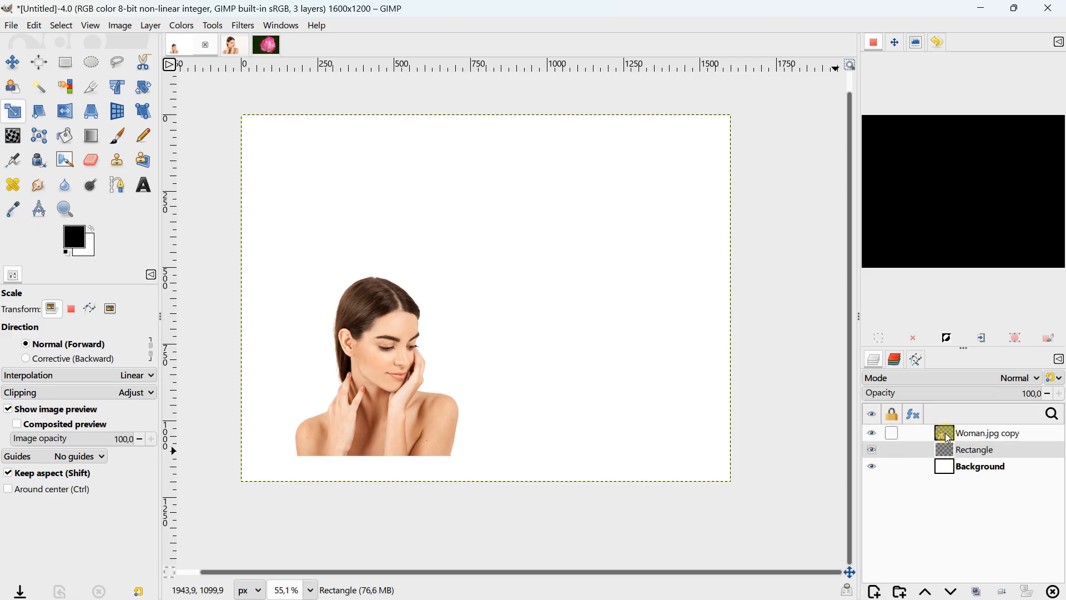
left_click(68, 229)
left_click_drag(524, 287, 524, 300)
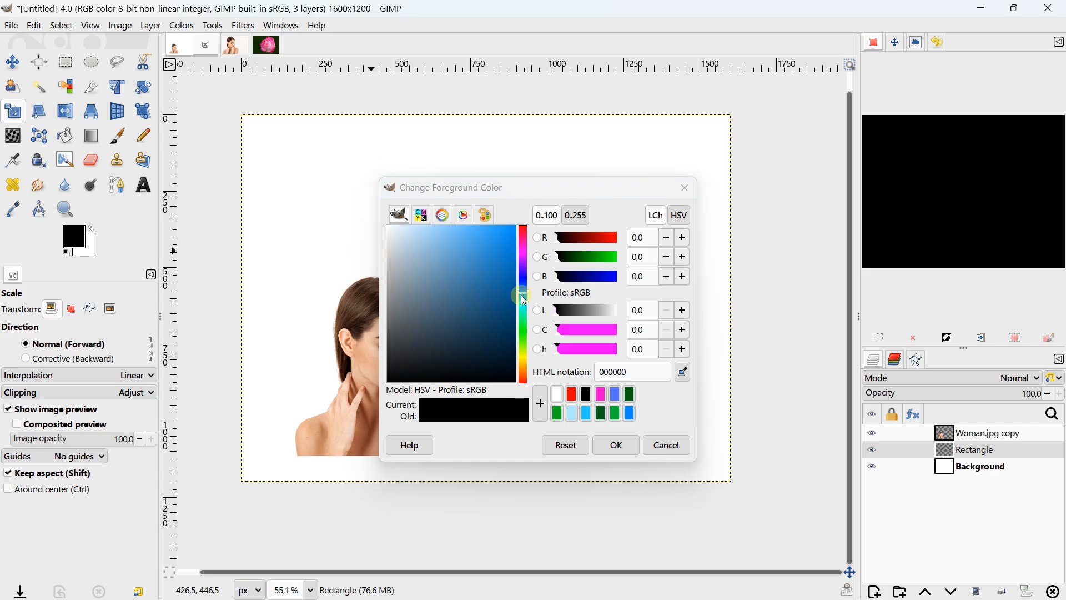
left_click_drag(467, 262, 441, 219)
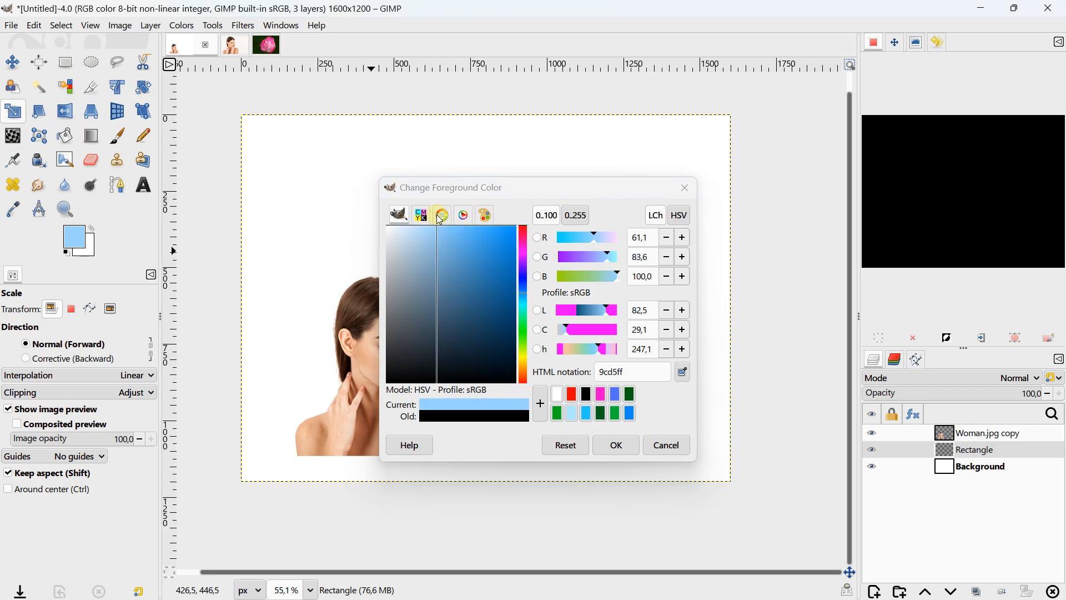
left_click(615, 443)
left_click(65, 135)
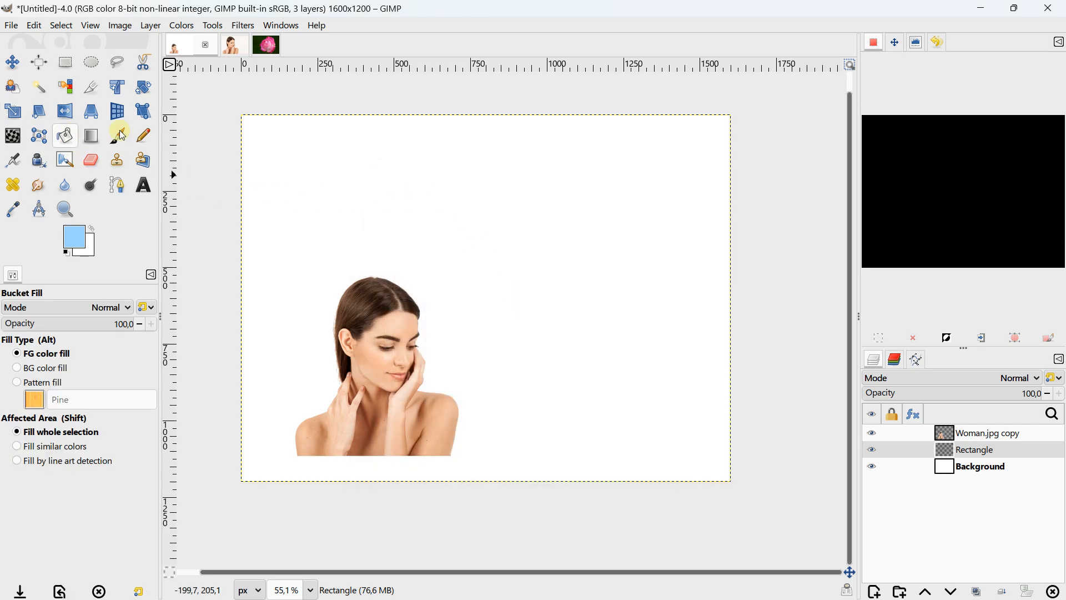
left_click(385, 198)
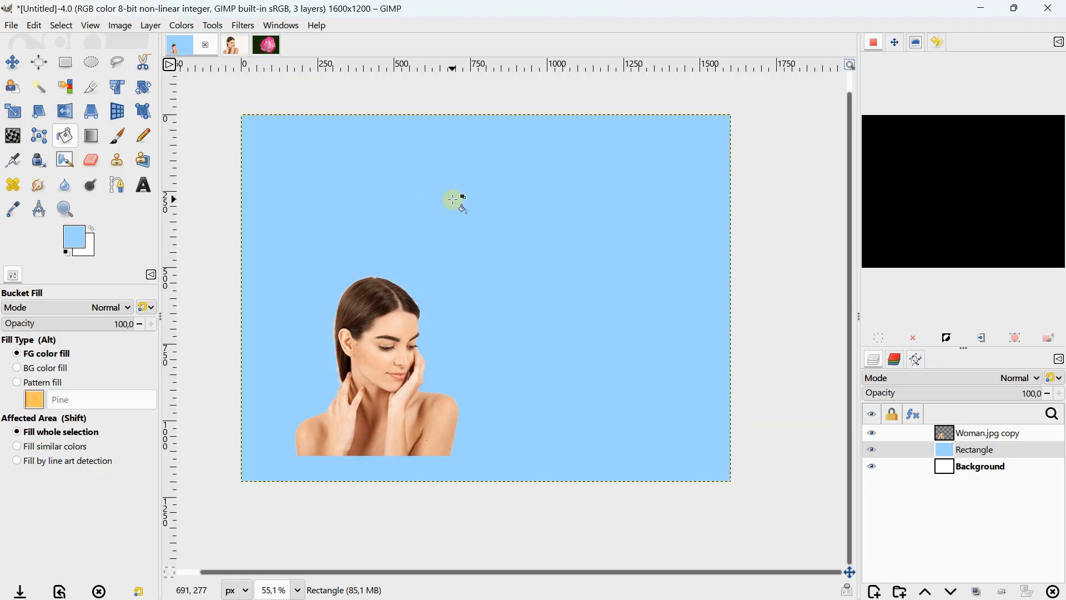
Step: Examine the cut-out edges around the woman's hair and face against the blue background
scroll(348, 366, "up", 3, "ctrl")
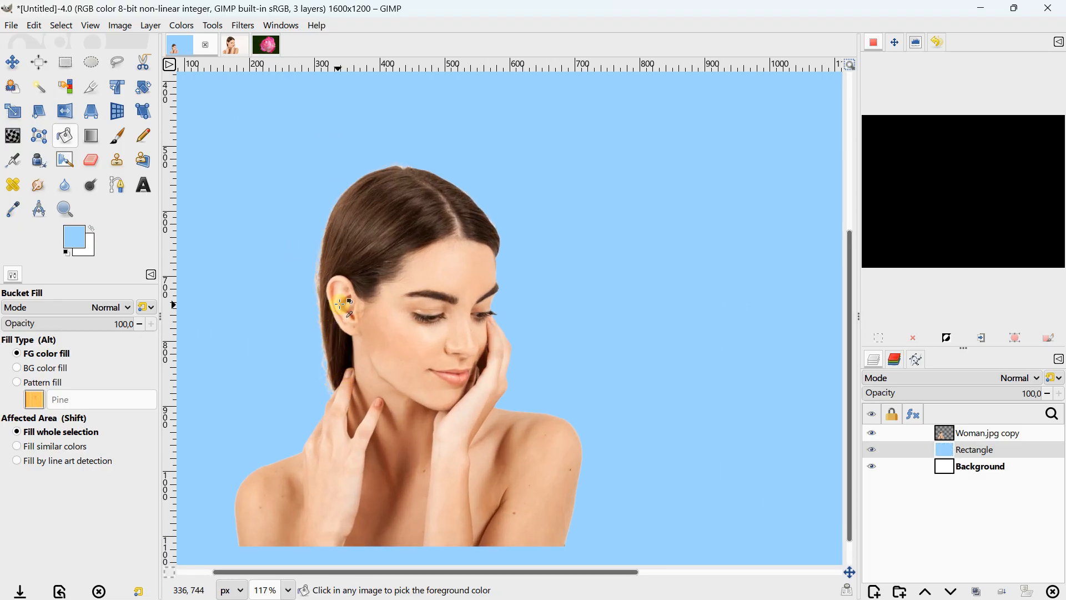
scroll(341, 305, "up", 4, "ctrl")
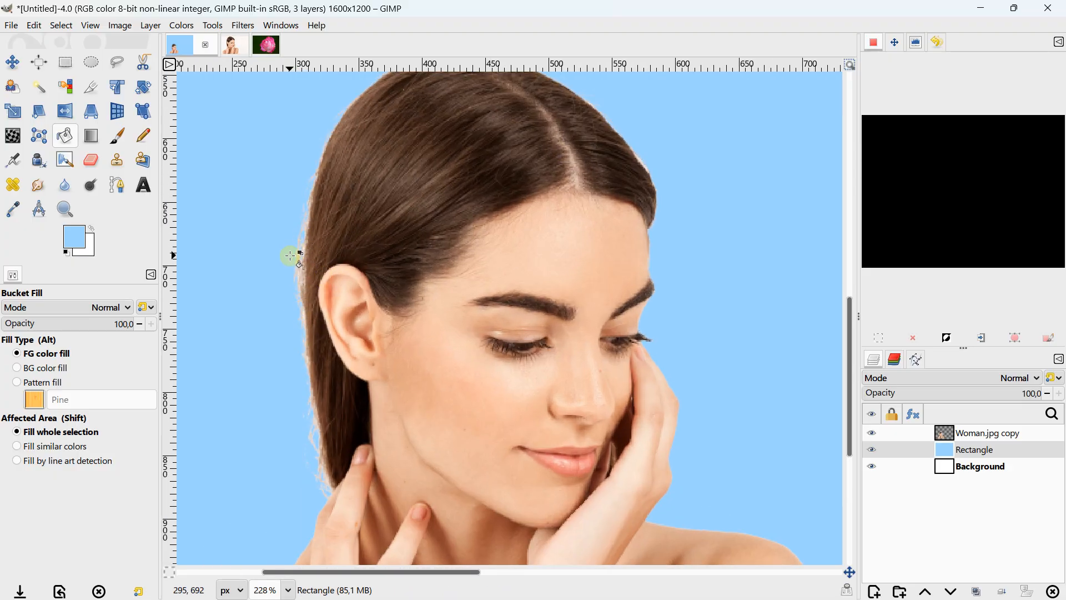
left_click_drag(456, 212, 383, 270)
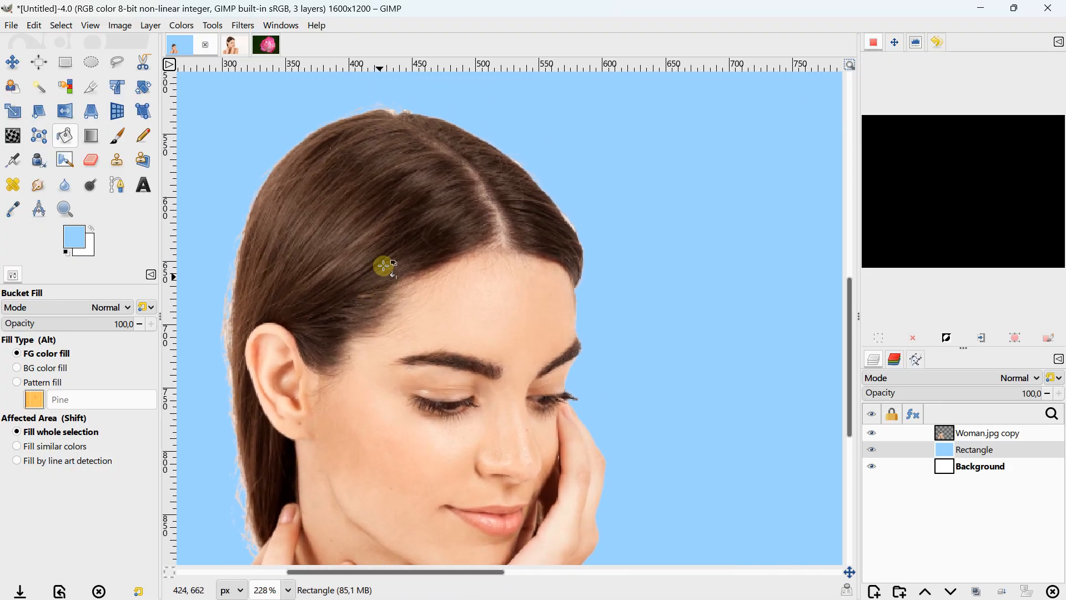
scroll(391, 253, "down", 5, "ctrl")
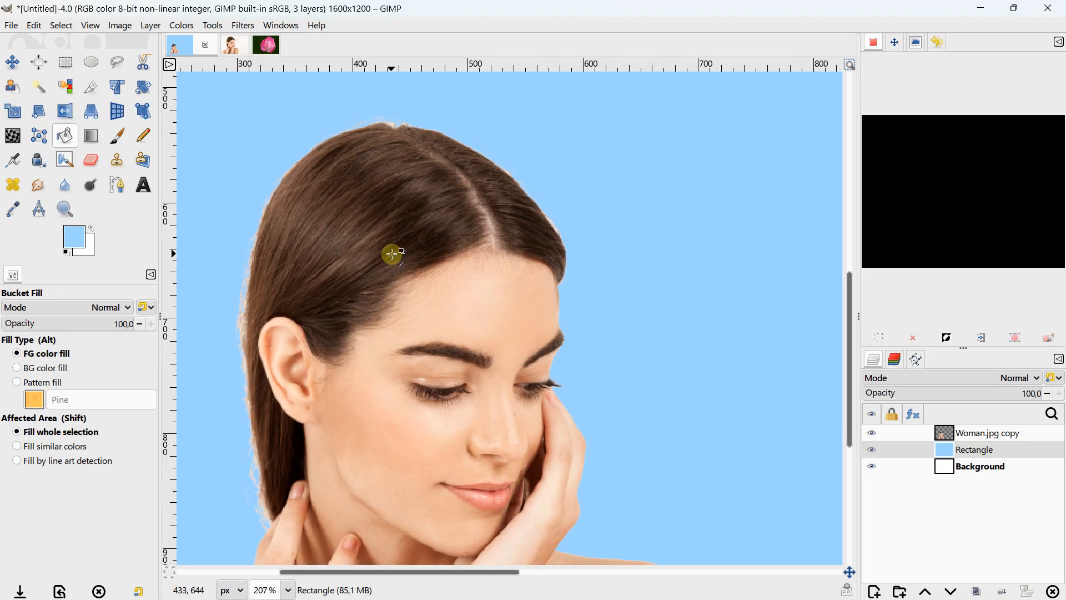
scroll(391, 253, "down", 1, "ctrl")
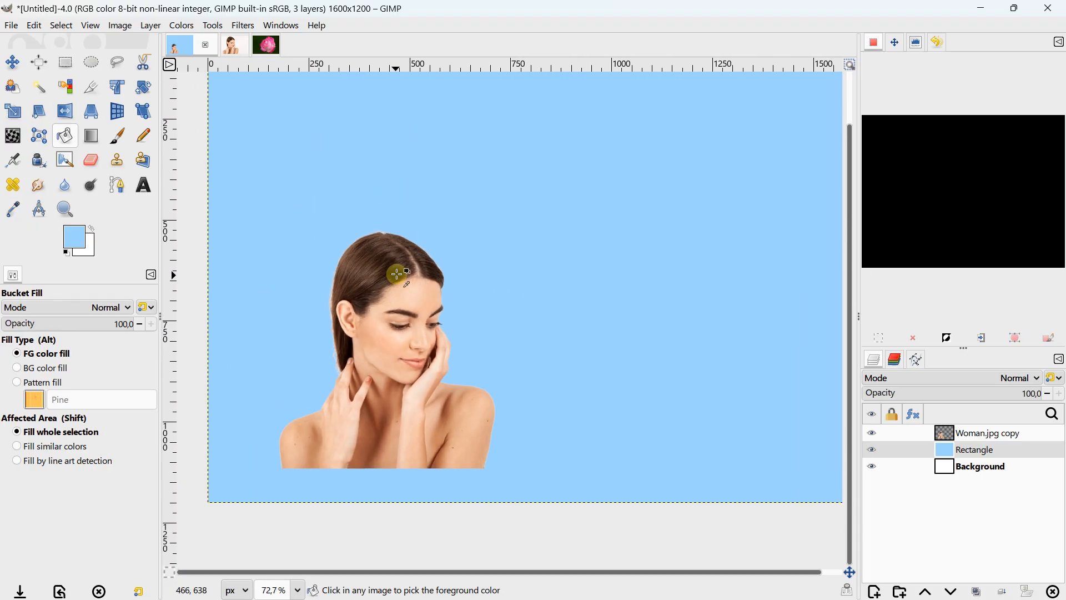
scroll(401, 276, "down", 1, "ctrl")
Step: Clear the selection in the Woman image and switch to the Flower image
left_click(230, 51)
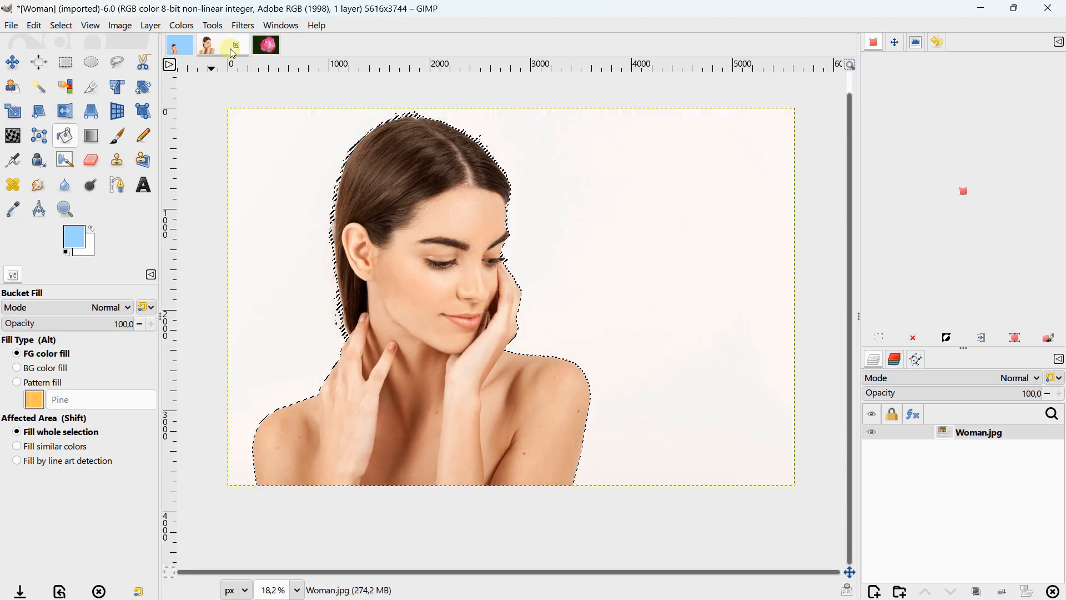
left_click(913, 338)
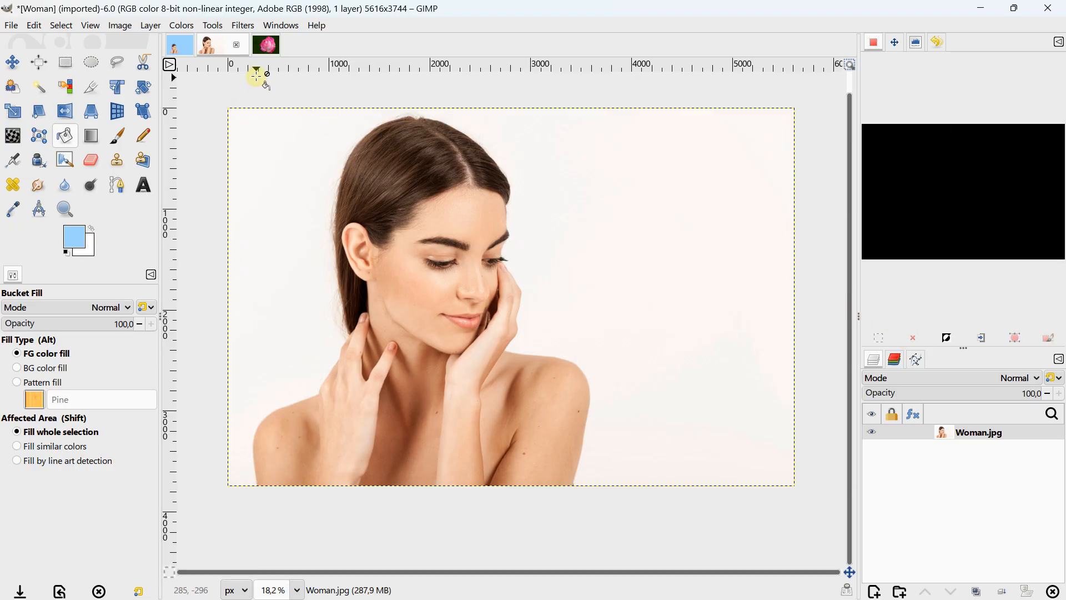
left_click(264, 48)
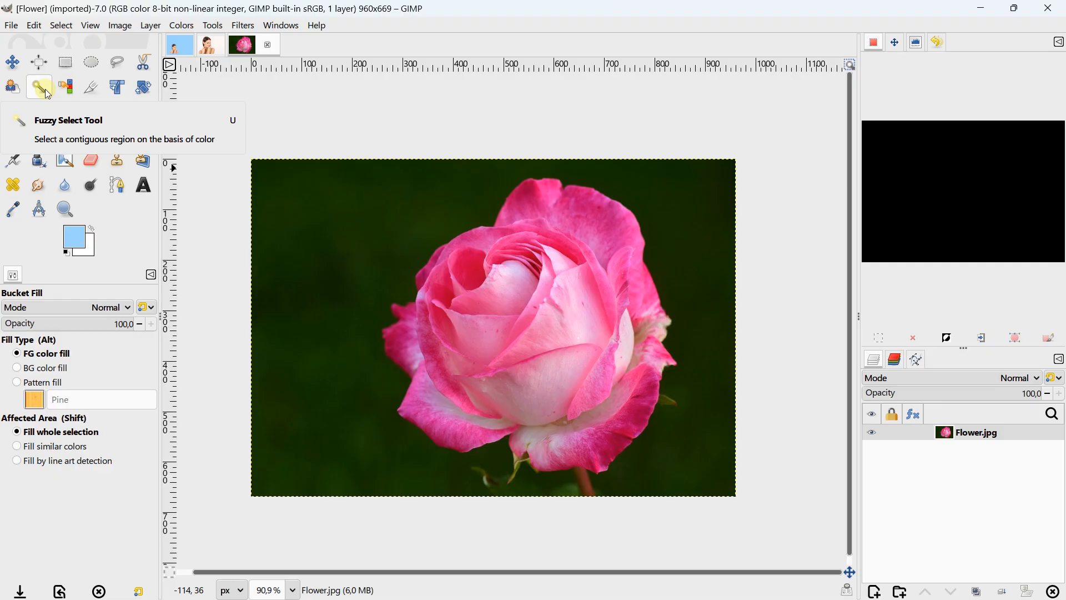
left_click(206, 54)
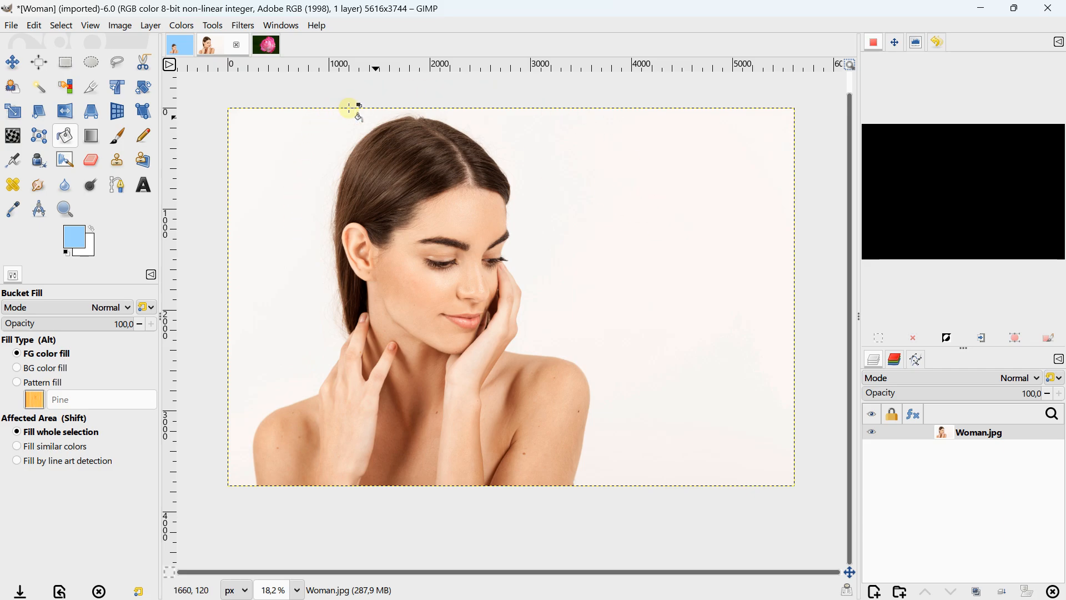
left_click(260, 47)
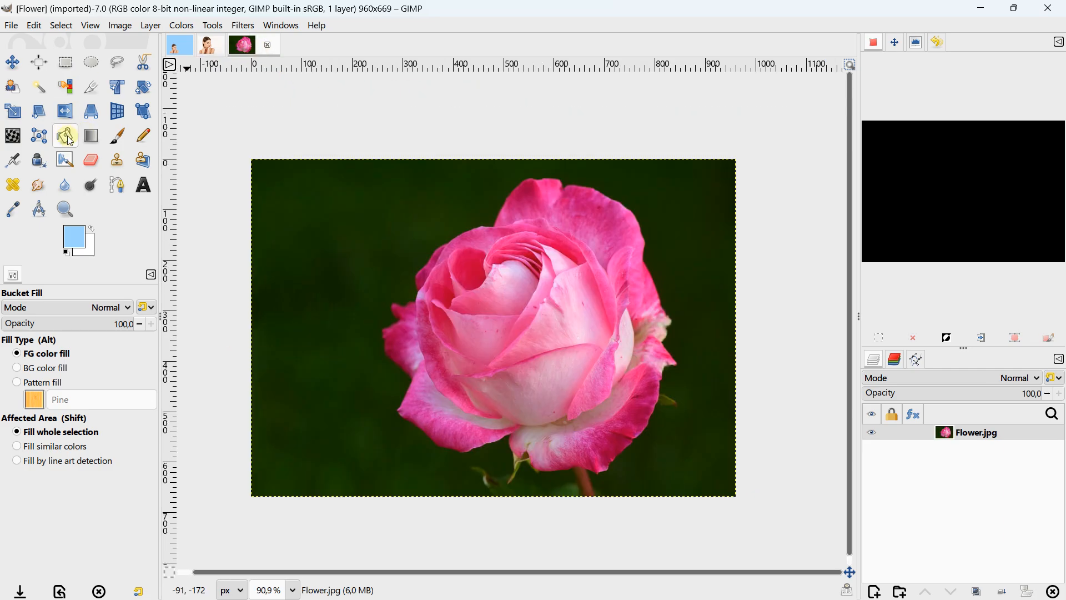
Step: Try Select by Color with a threshold of 18.3 on the rose's upper pink petal, and clear the selection
left_click(65, 88)
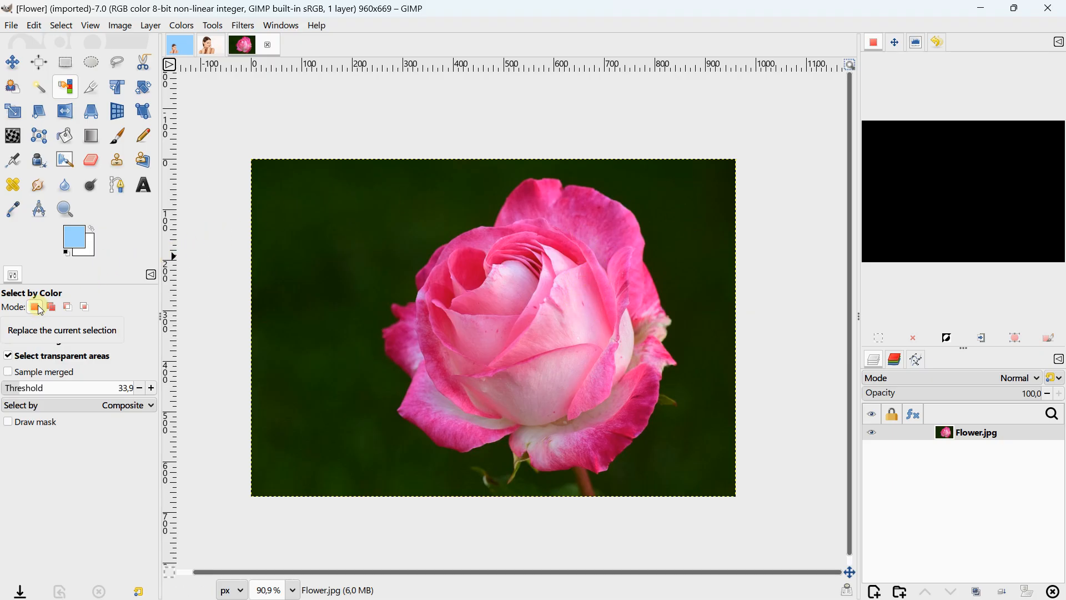
left_click(11, 387)
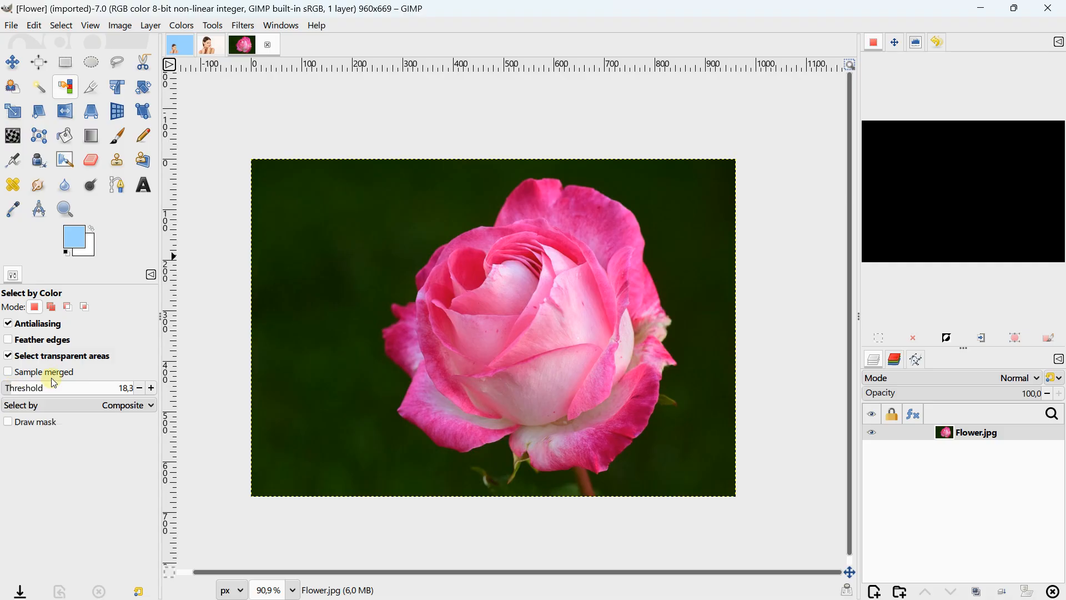
left_click(574, 217)
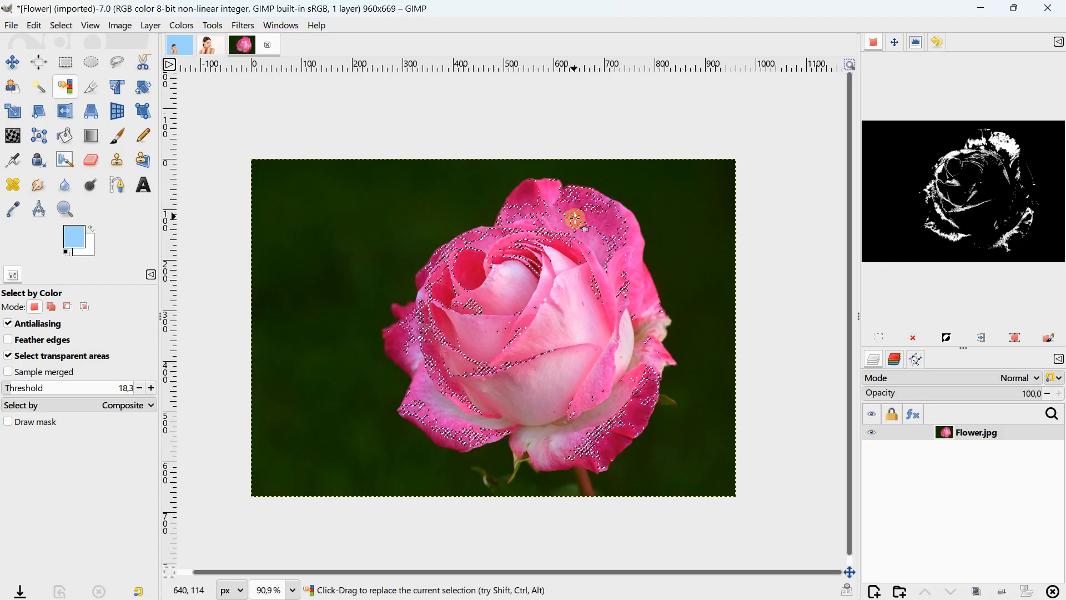
scroll(574, 217, "up", 5)
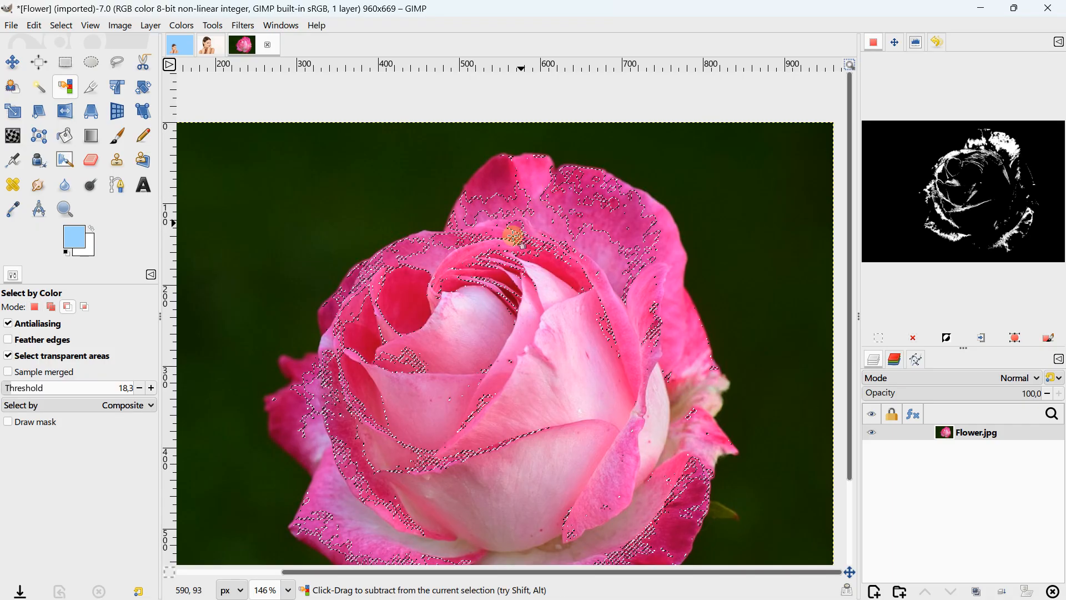
scroll(528, 200, "down", 5)
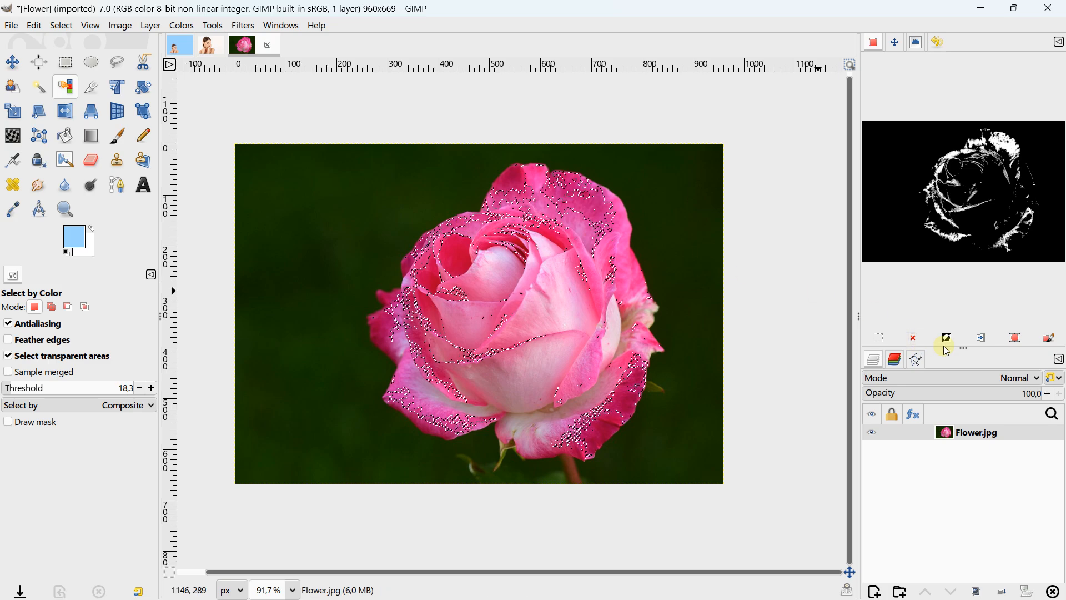
key("ctrl+shift+a")
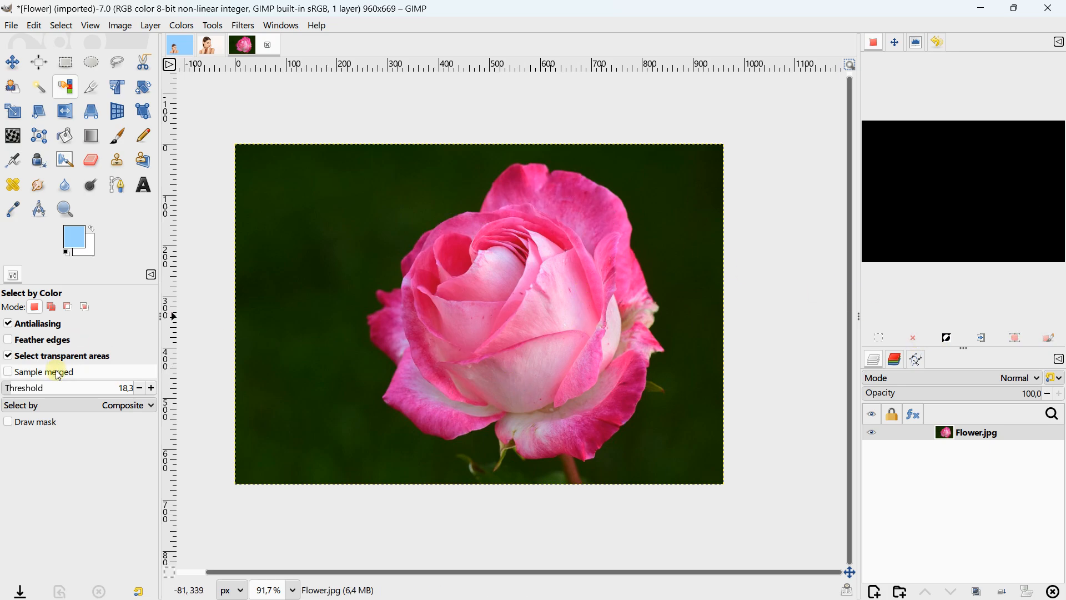
Step: Try Select by Color with a threshold of 95.8 on the rose petals and on the dark green background, clearing each selection
left_click(51, 388)
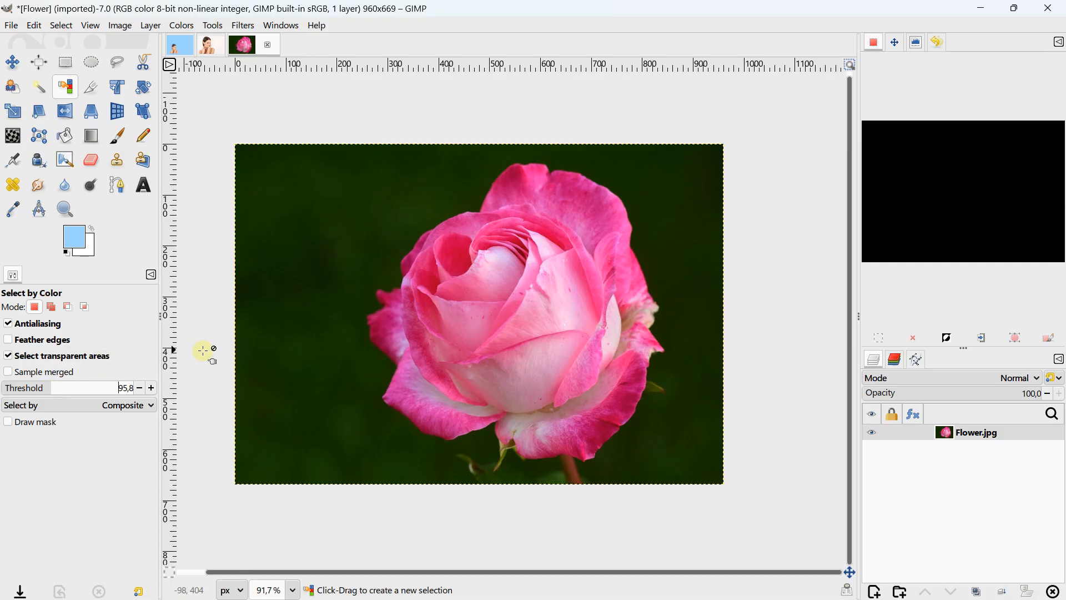
left_click(484, 302)
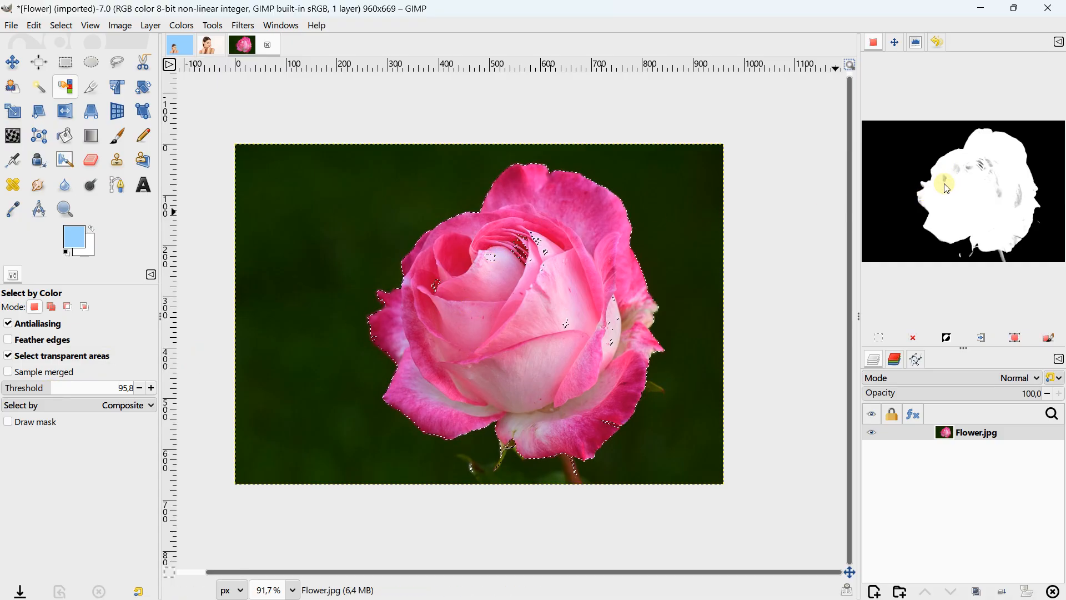
left_click(918, 340)
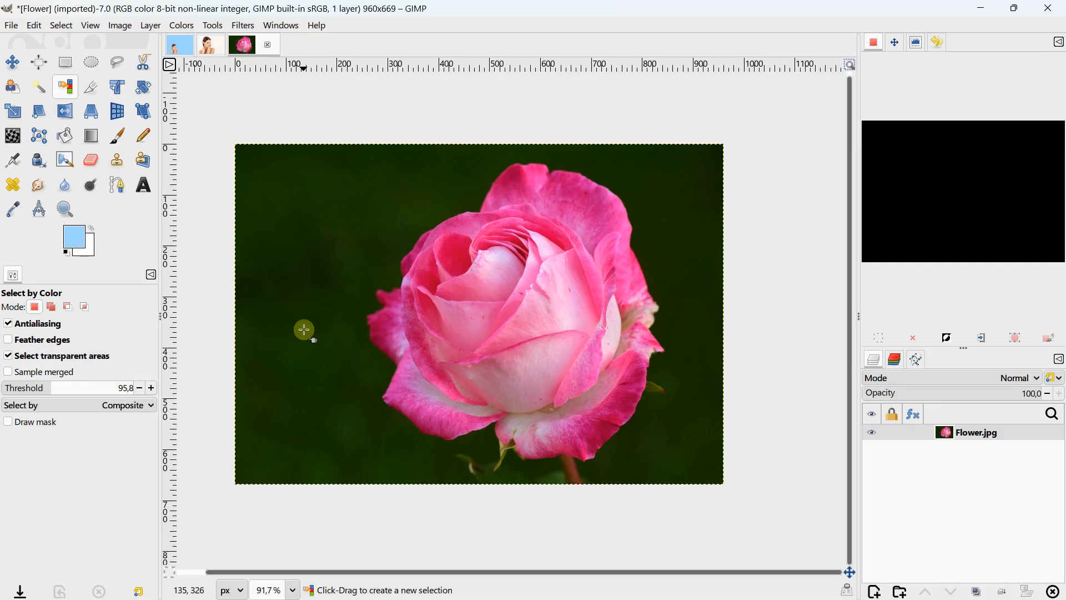
left_click(352, 206)
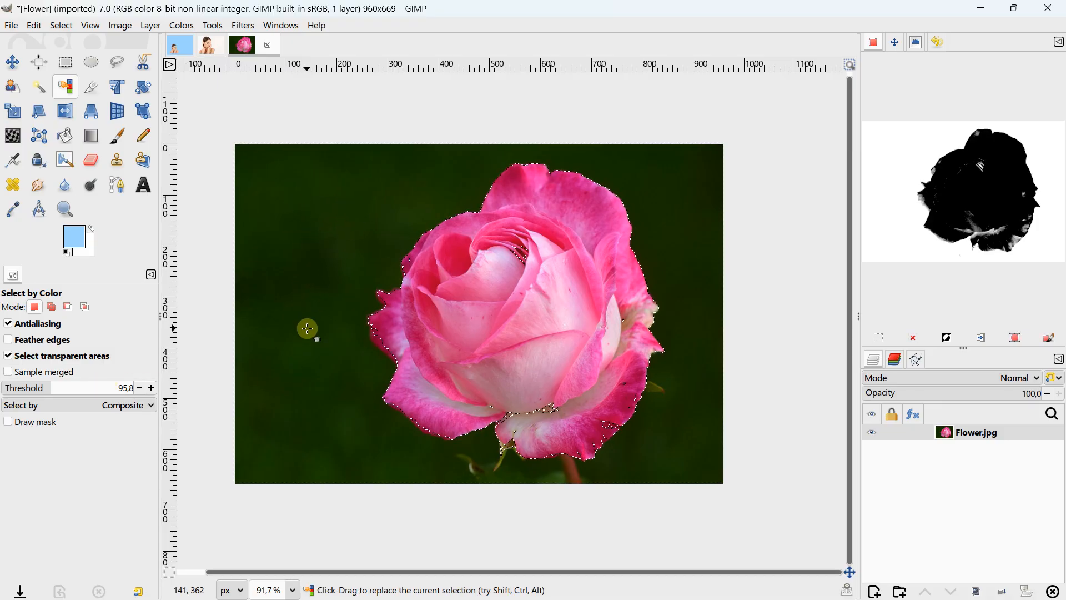
left_click(913, 337)
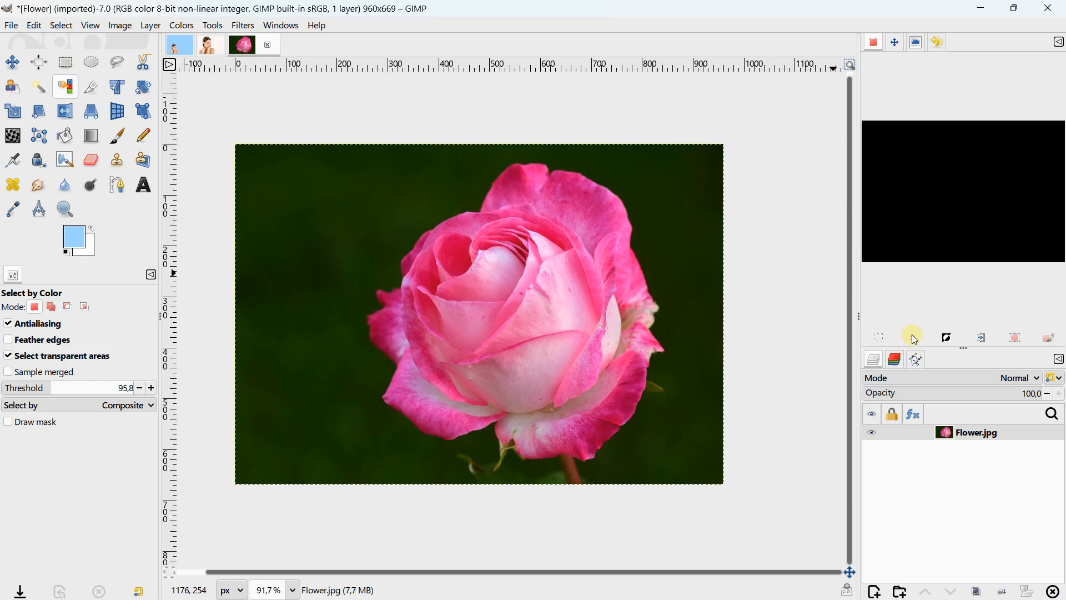
Step: Try Select by Color with a threshold of 31.2 on the woman's hair in the Woman image, and clear the selection
left_click(210, 47)
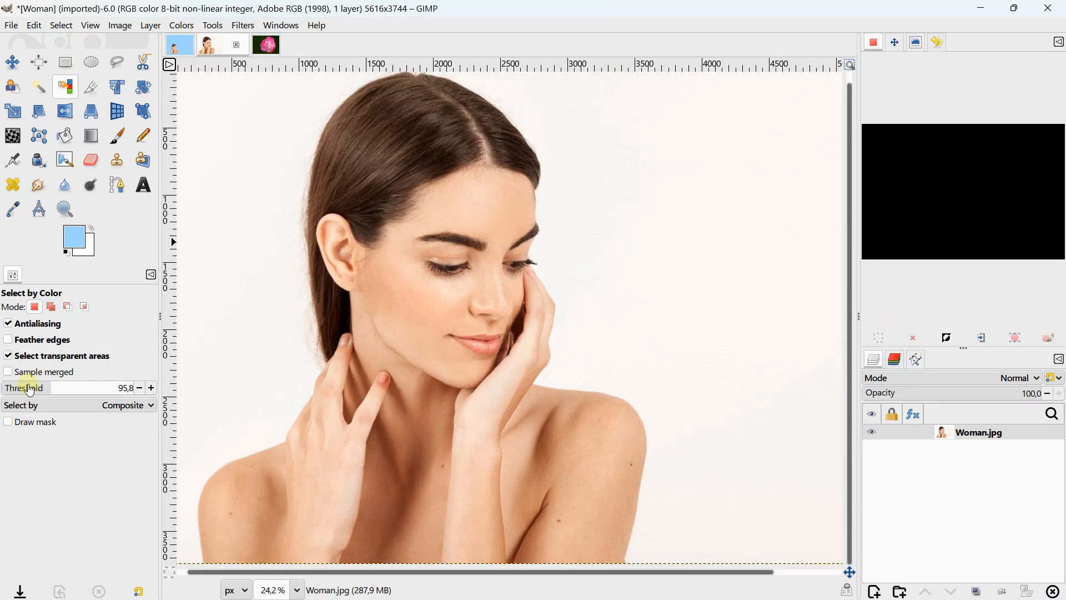
left_click(29, 386)
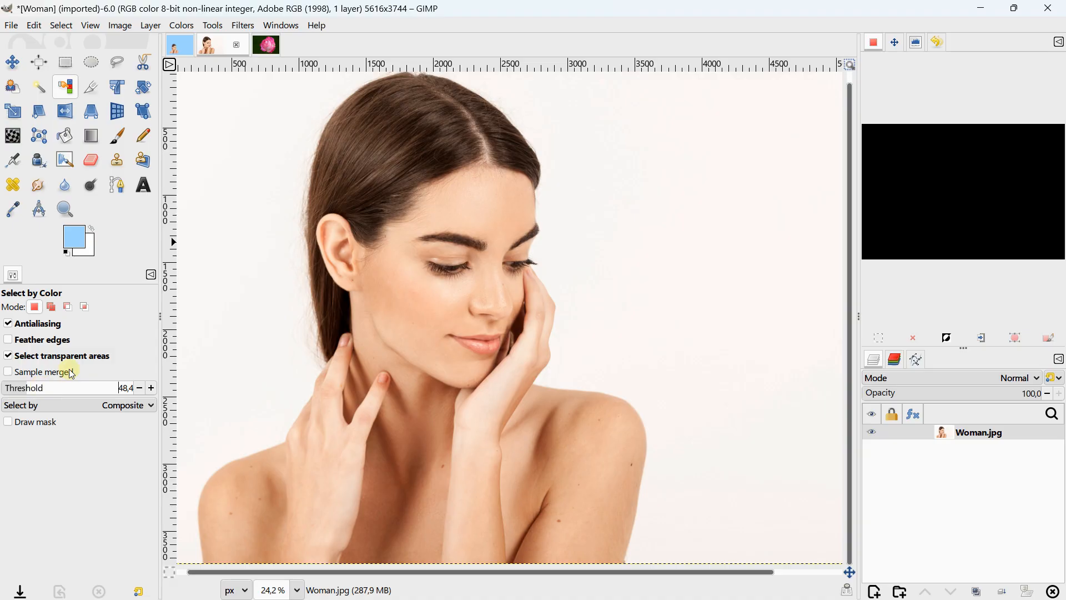
left_click(21, 393)
left_click(408, 149)
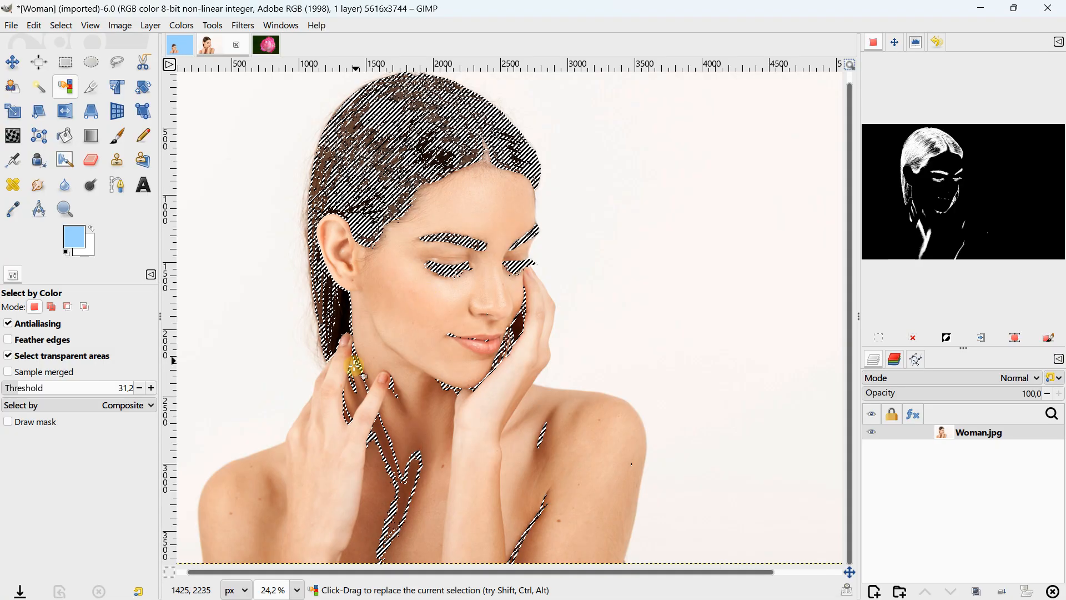
scroll(481, 220, "down", 1, "ctrl")
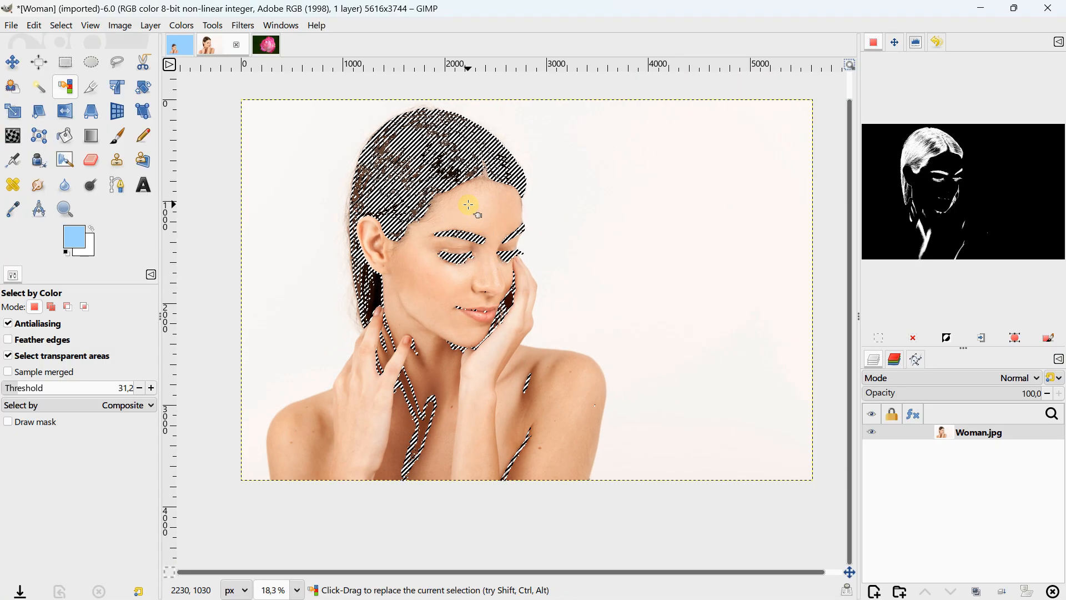
left_click(913, 337)
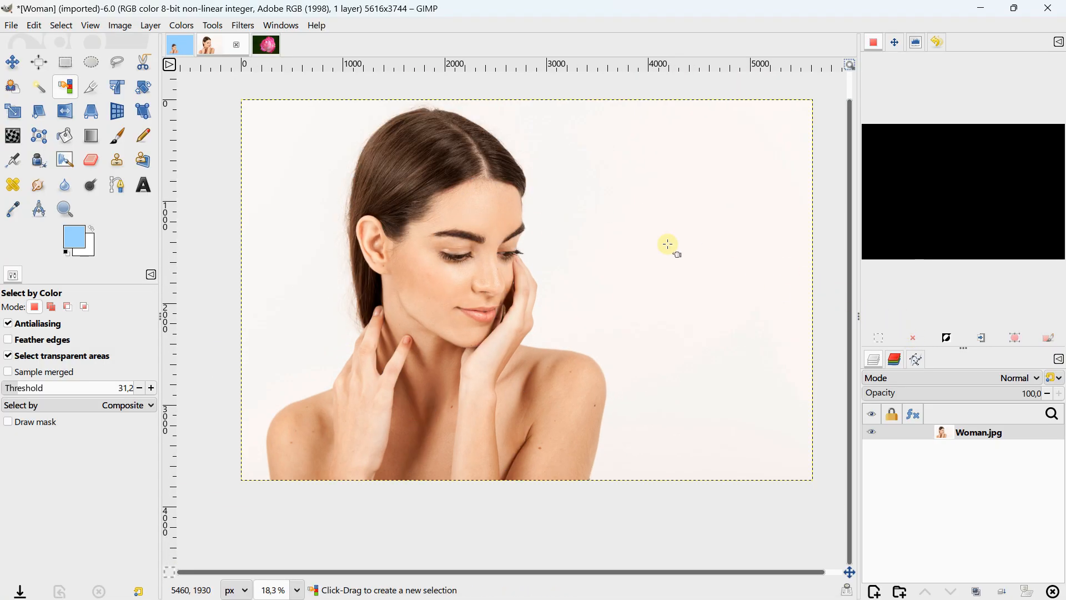
Step: Select the dark green background around the rose in the Flower image with the Fuzzy Select tool
left_click(42, 88)
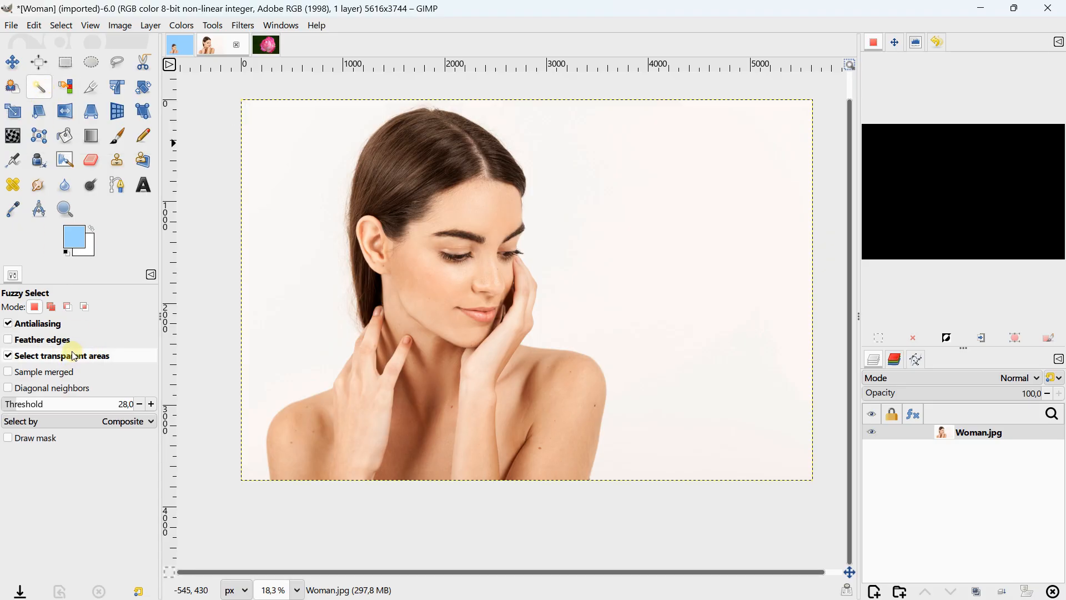
left_click(265, 50)
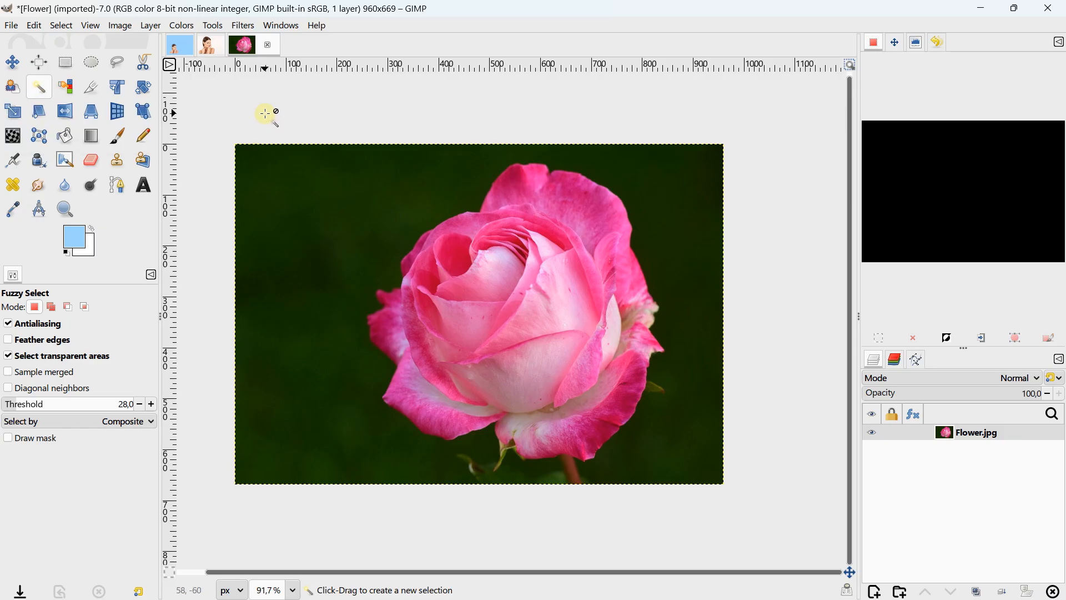
left_click(336, 214)
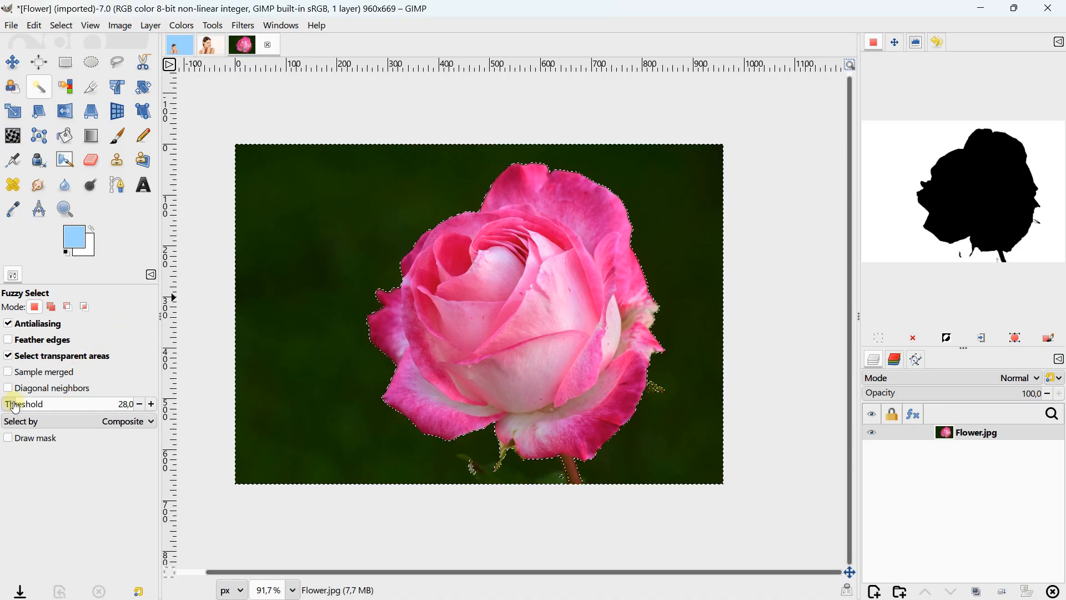
scroll(466, 314, "down", 3)
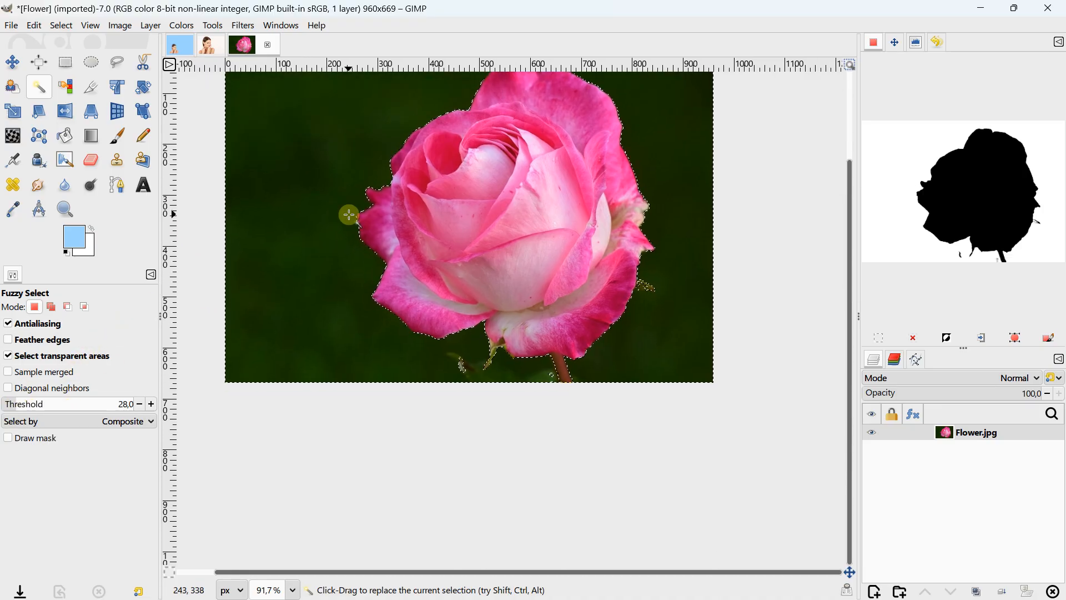
Step: Switch Fuzzy Select to add to the current selection and add the leftover leaf bud below the rose
scroll(466, 314, "up", 5)
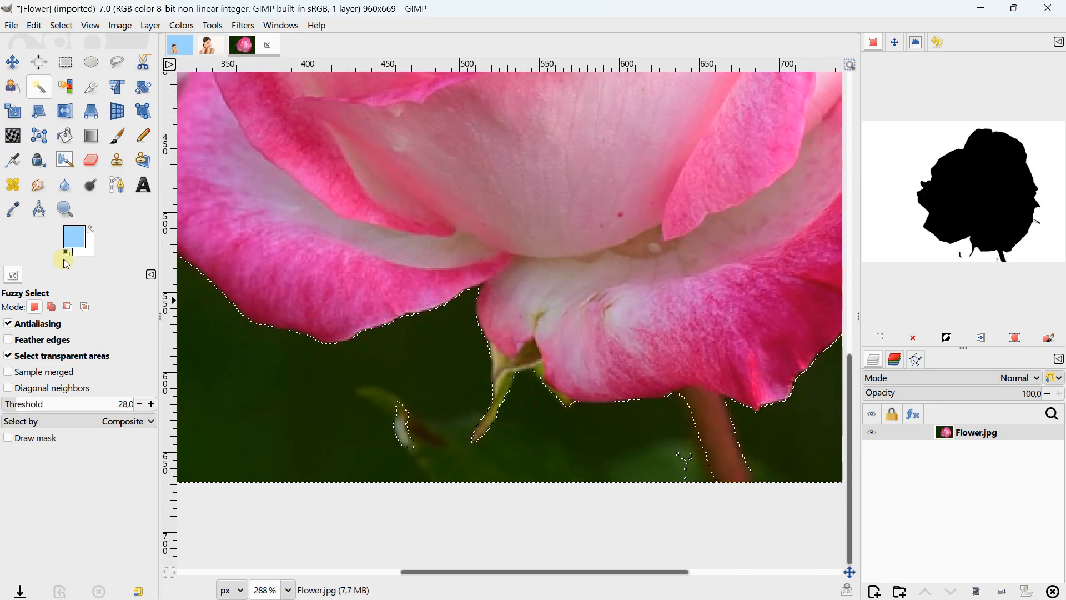
left_click(52, 307)
scroll(350, 394, "up", 1)
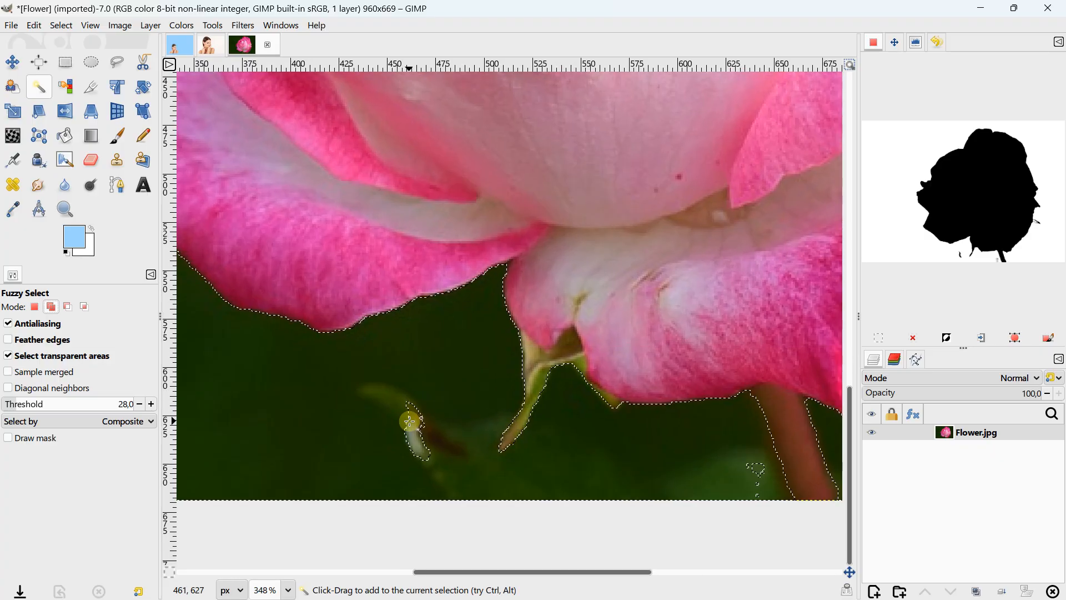
left_click(409, 422)
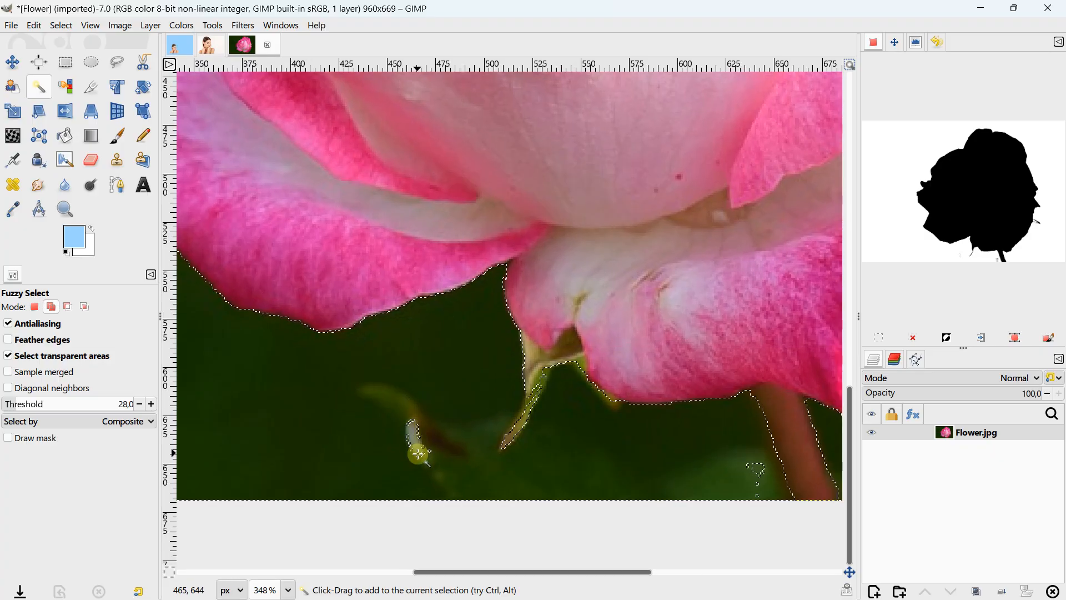
left_click(413, 430)
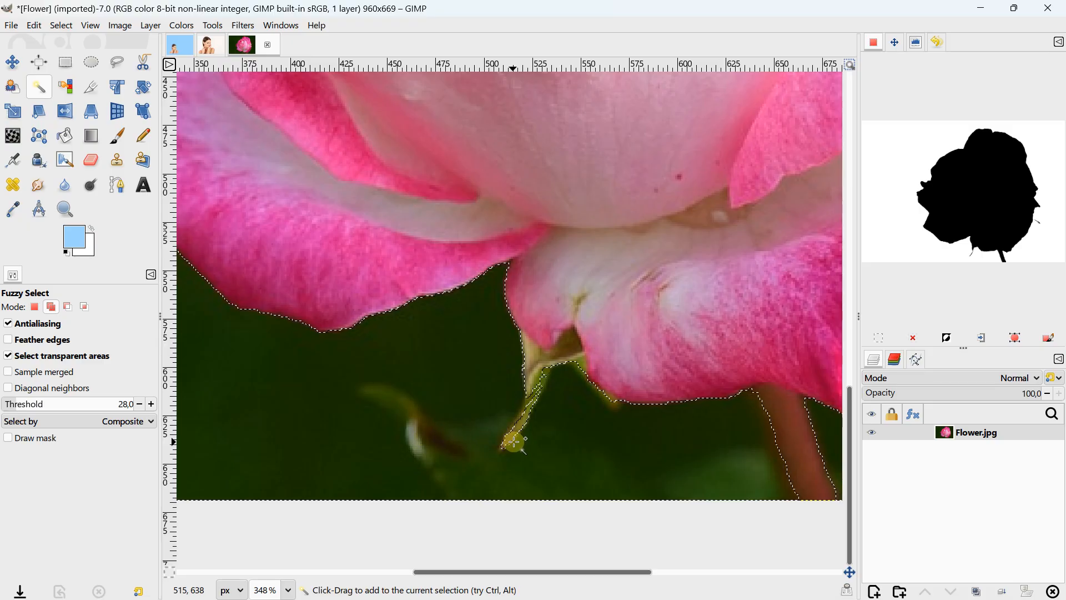
Step: Add the green sepal hanging beneath the rose's lower petals to the background selection
left_click_drag(514, 441, 531, 410)
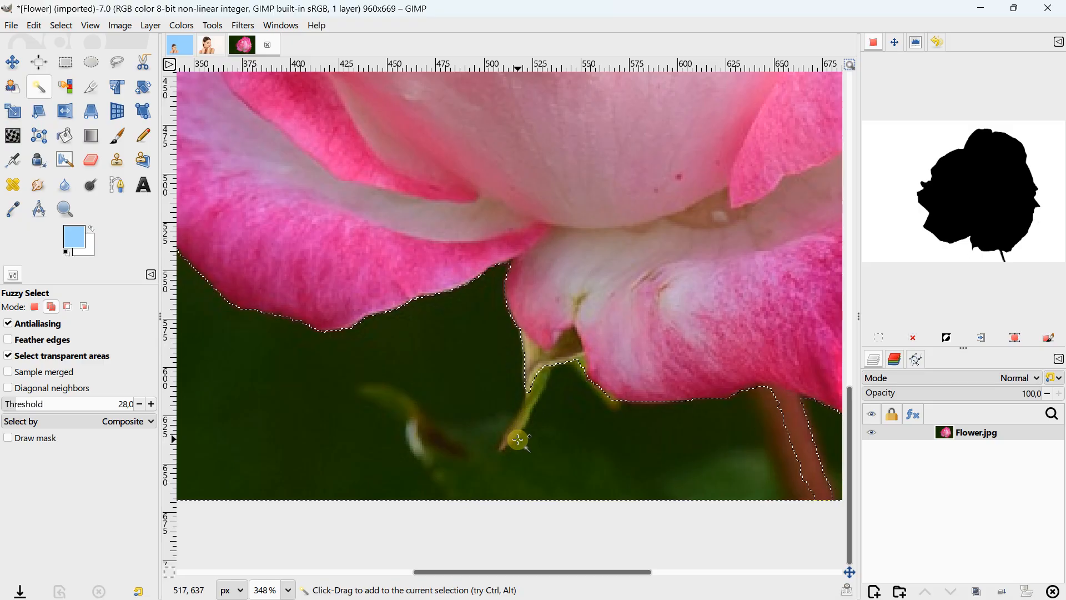
scroll(518, 439, "down", 2, "ctrl")
left_click_drag(532, 371, 523, 383)
scroll(527, 366, "up", 2, "ctrl")
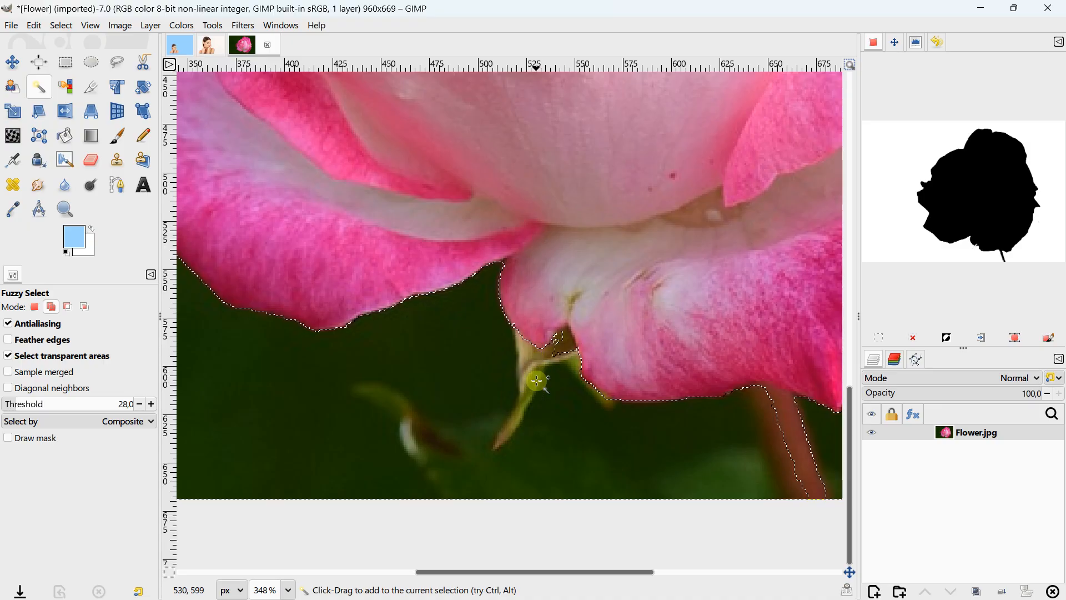
left_click(563, 344)
Step: Add the remaining part of the reddish stem under the rose to the background selection
scroll(568, 366, "down", 2, "ctrl")
left_click_drag(663, 359, 376, 313)
scroll(376, 313, "up", 3, "ctrl")
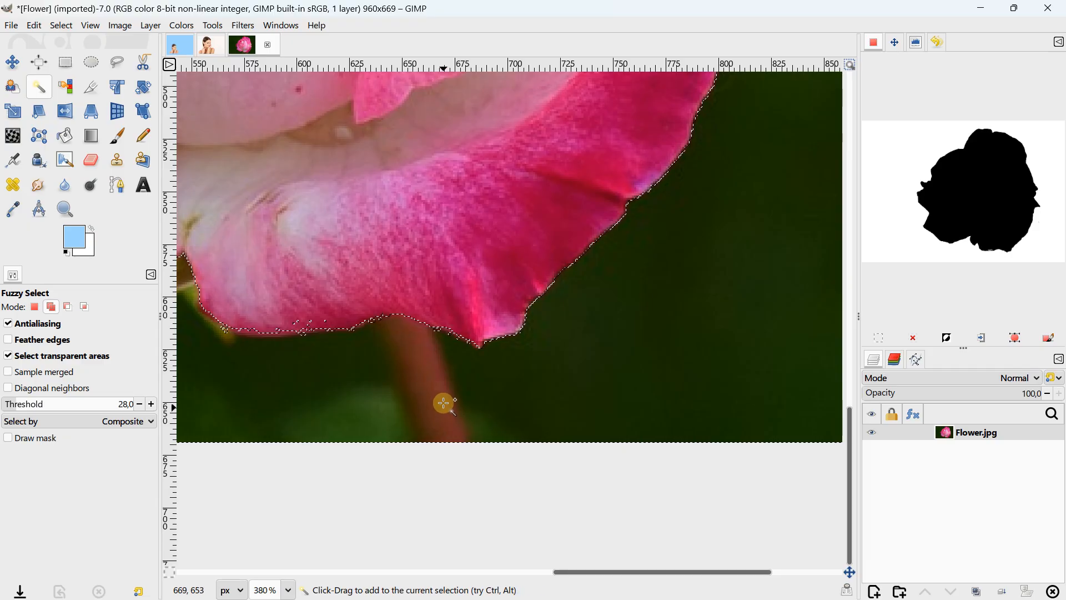
scroll(621, 269, "down", 2, "ctrl")
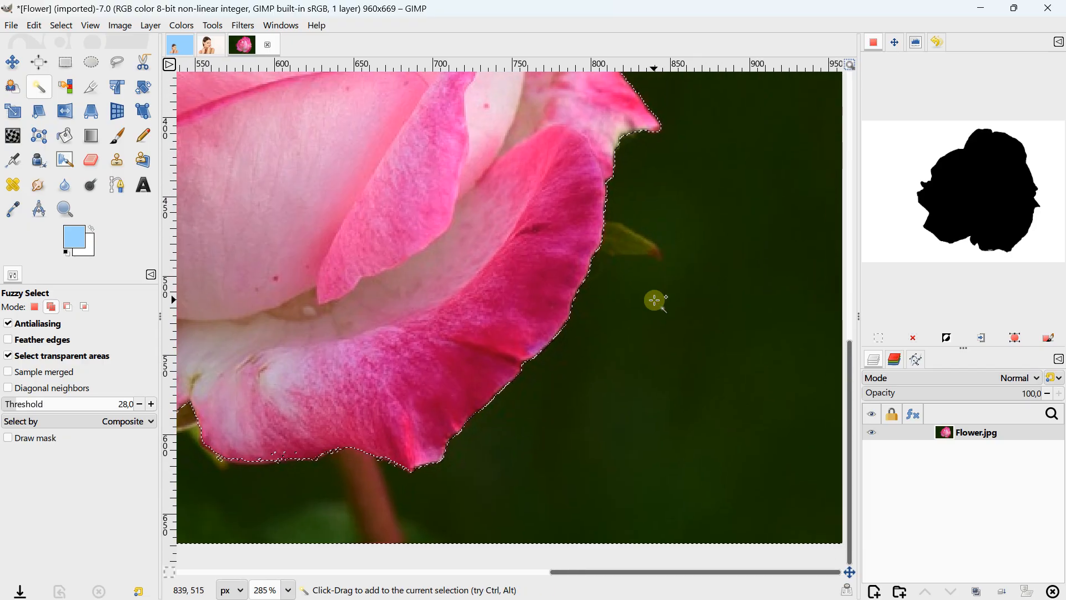
scroll(655, 300, "down", 6, "ctrl")
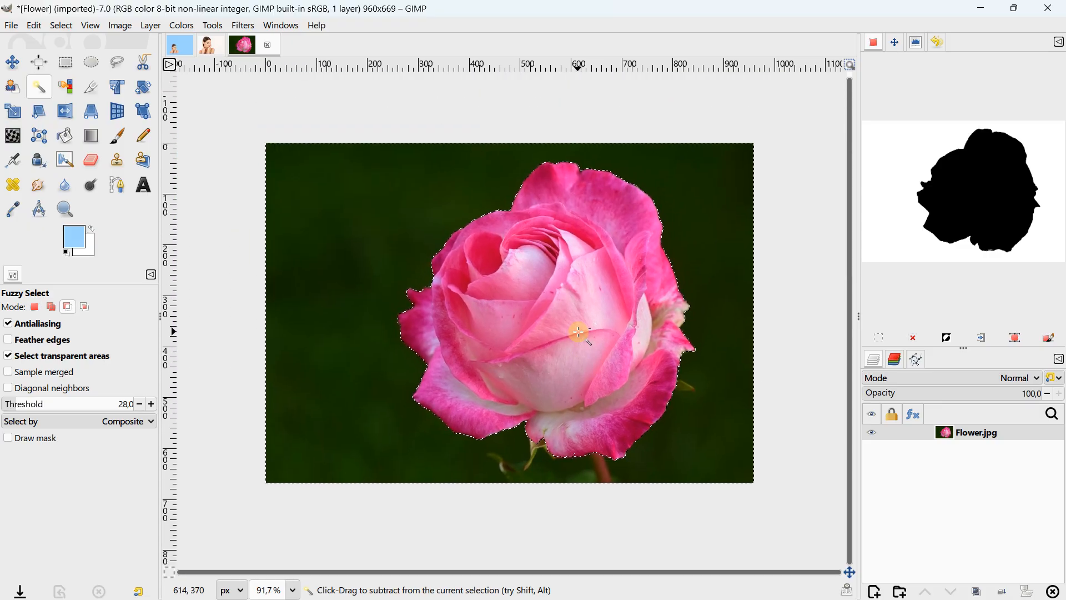
scroll(577, 331, "up", 1, "ctrl")
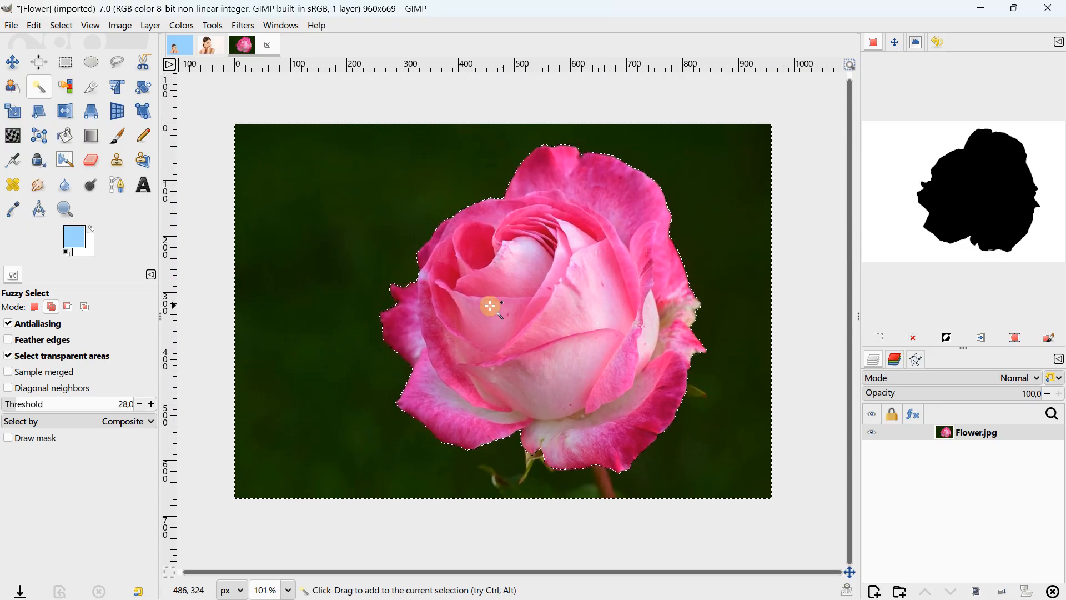
left_click(62, 25)
left_click(61, 25)
left_click(62, 25)
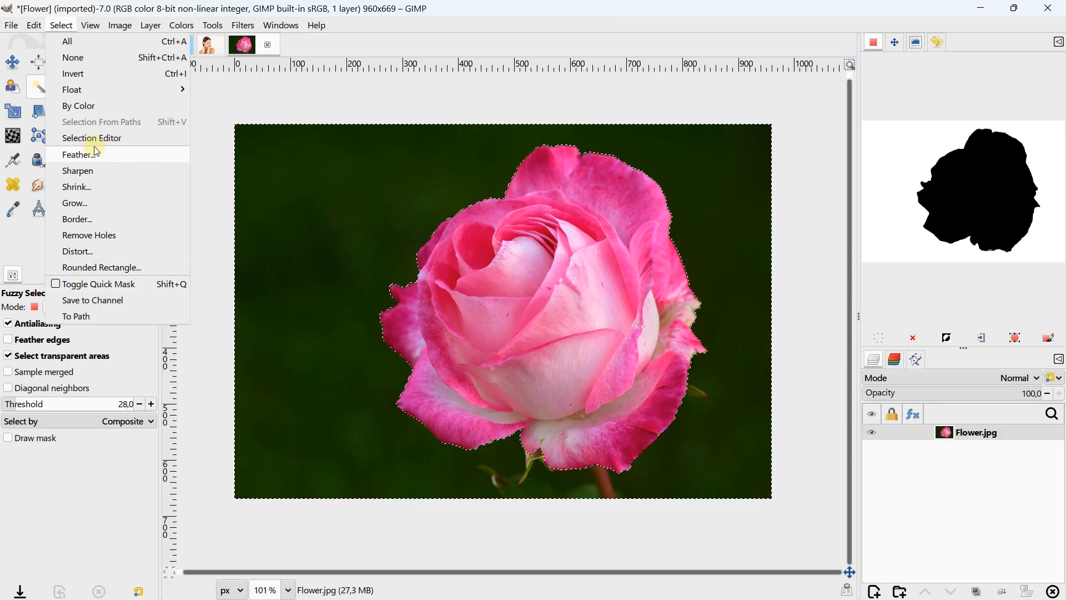
left_click(202, 165)
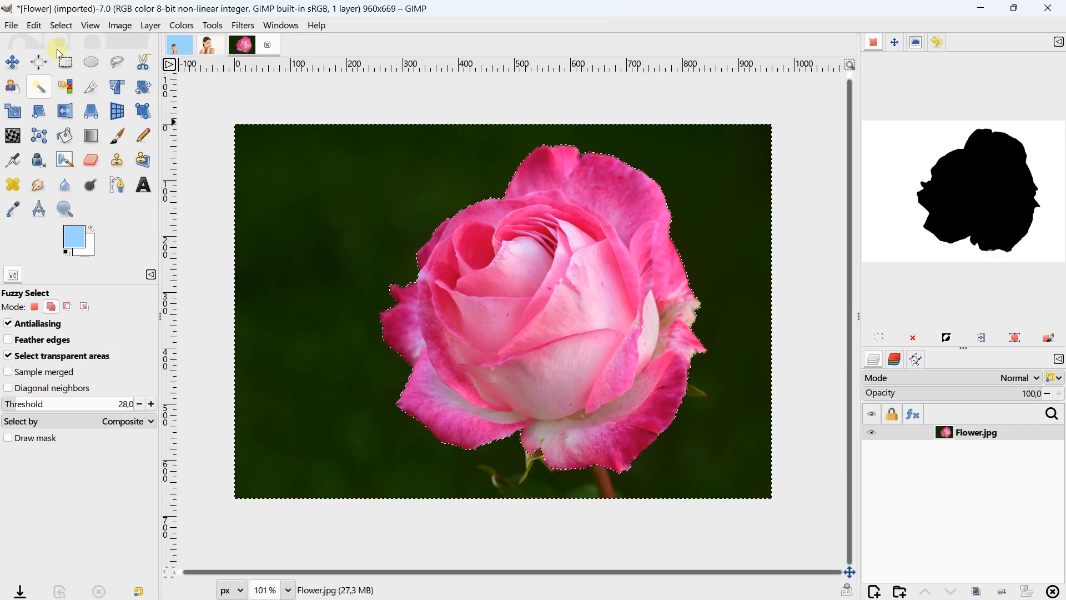
left_click(58, 28)
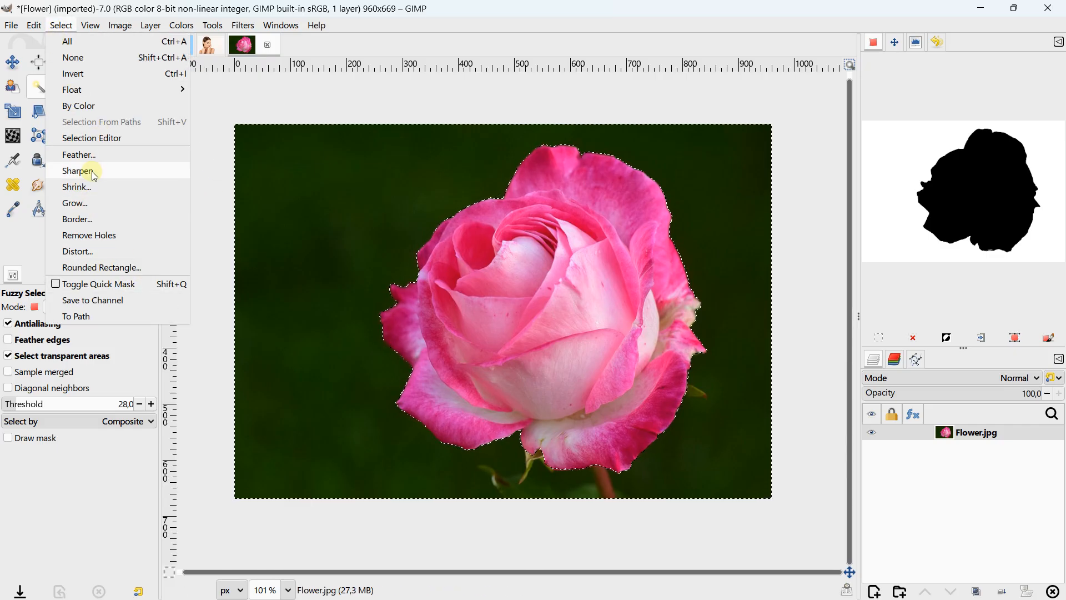
left_click(218, 141)
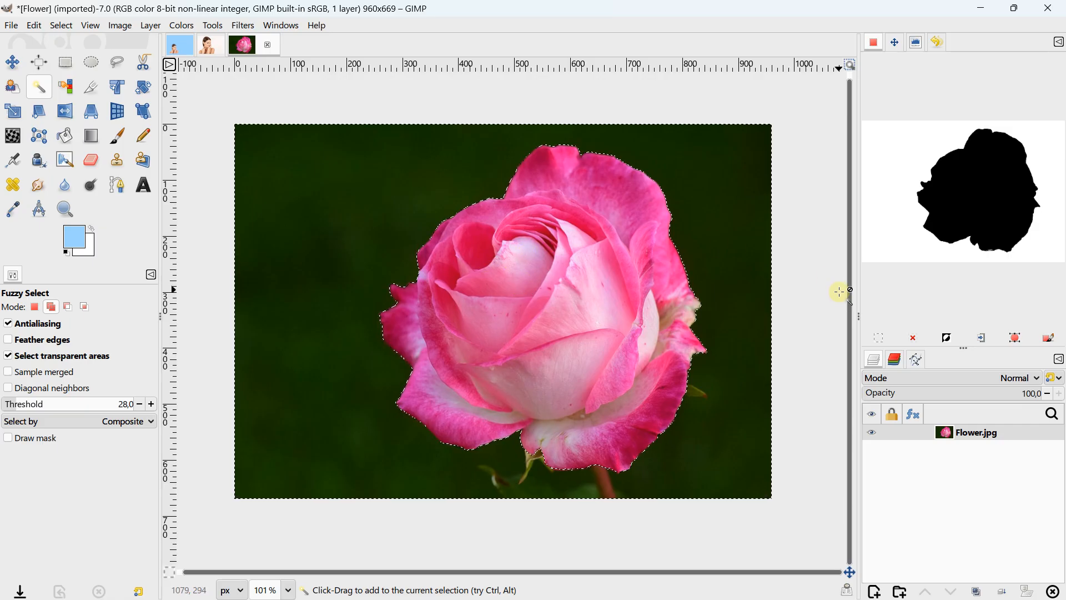
Step: Invert the background selection so that it covers the rose, and copy the selected flower
left_click(960, 342)
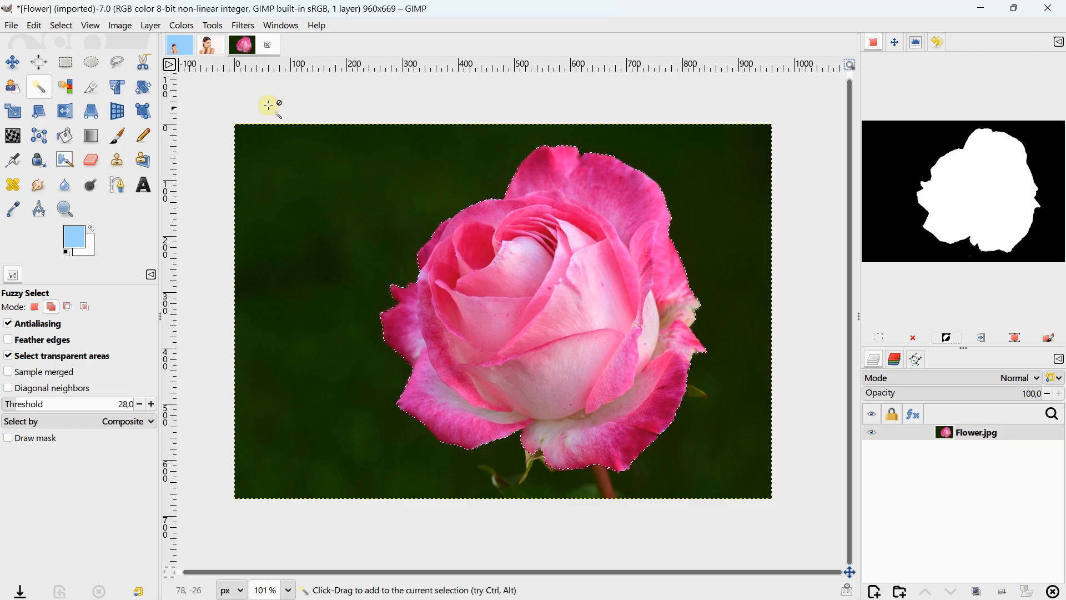
left_click(34, 25)
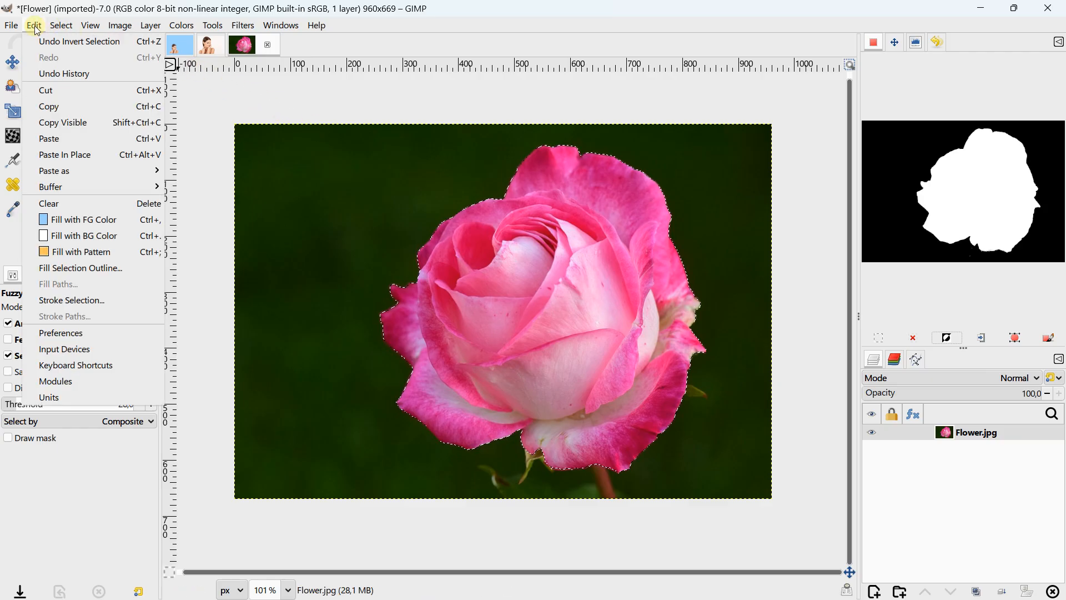
left_click(55, 104)
Step: Paste the copied rose into the untitled composition above the Rectangle layer
left_click(183, 50)
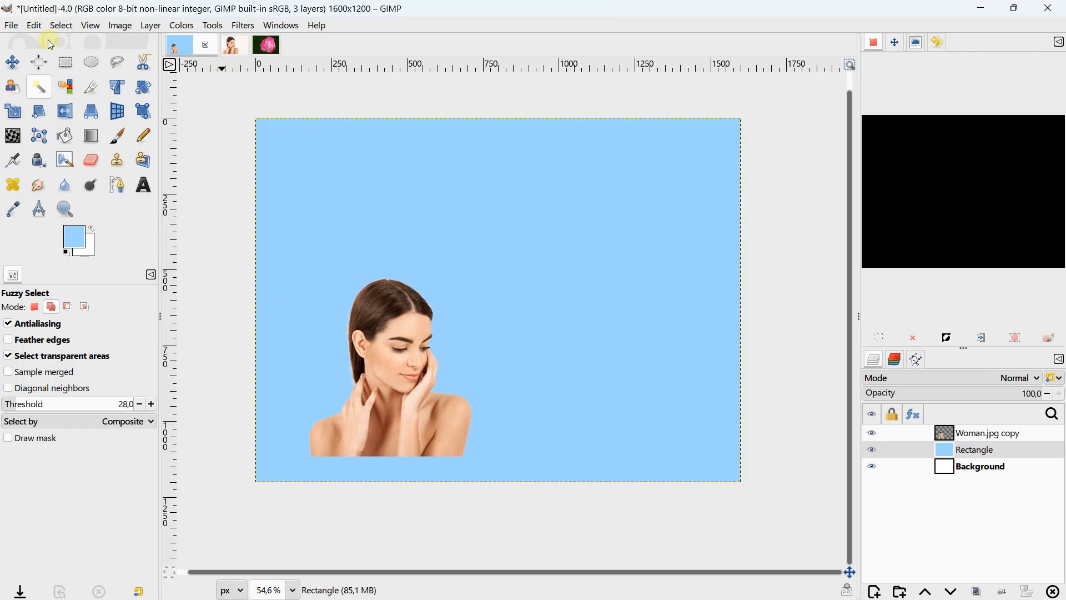
left_click(35, 26)
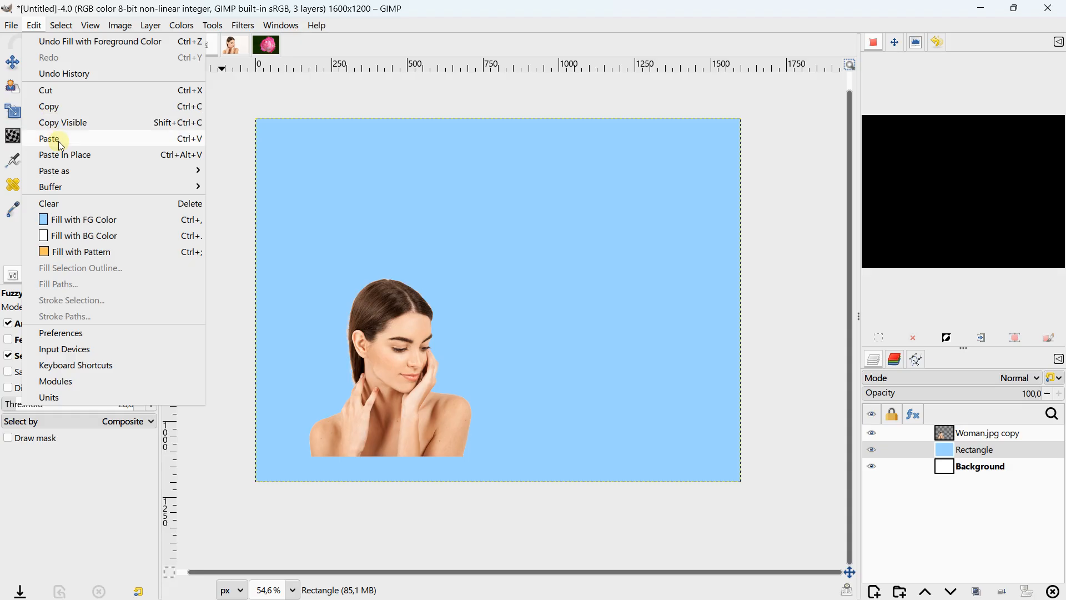
left_click(50, 139)
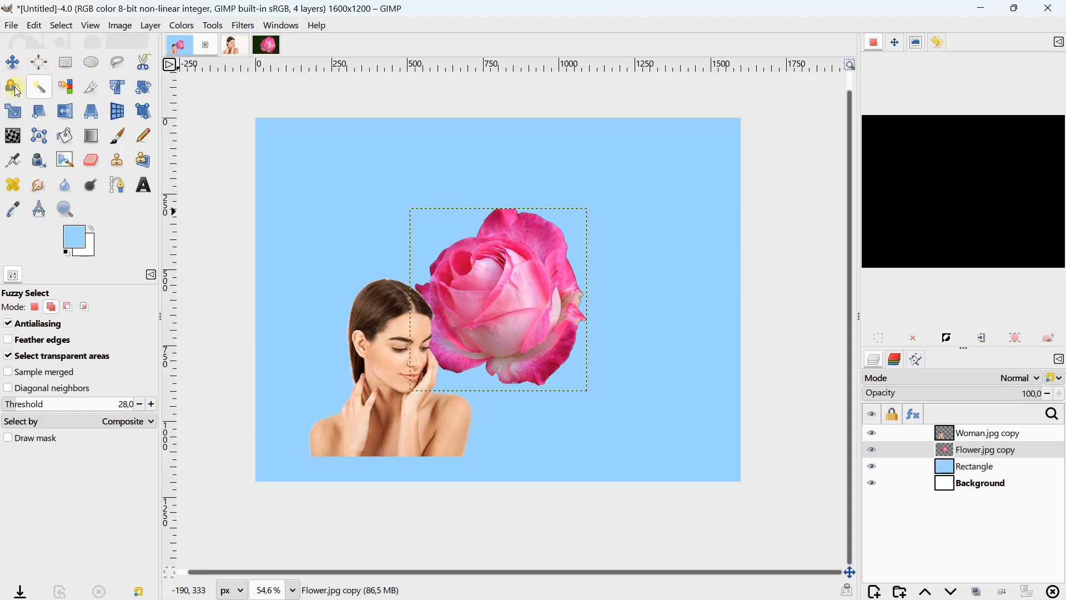
Step: Scale the pasted rose layer proportionally to about 388 × 401 px and place it in the upper-right area of the light blue canvas
left_click(13, 111)
left_click(465, 290)
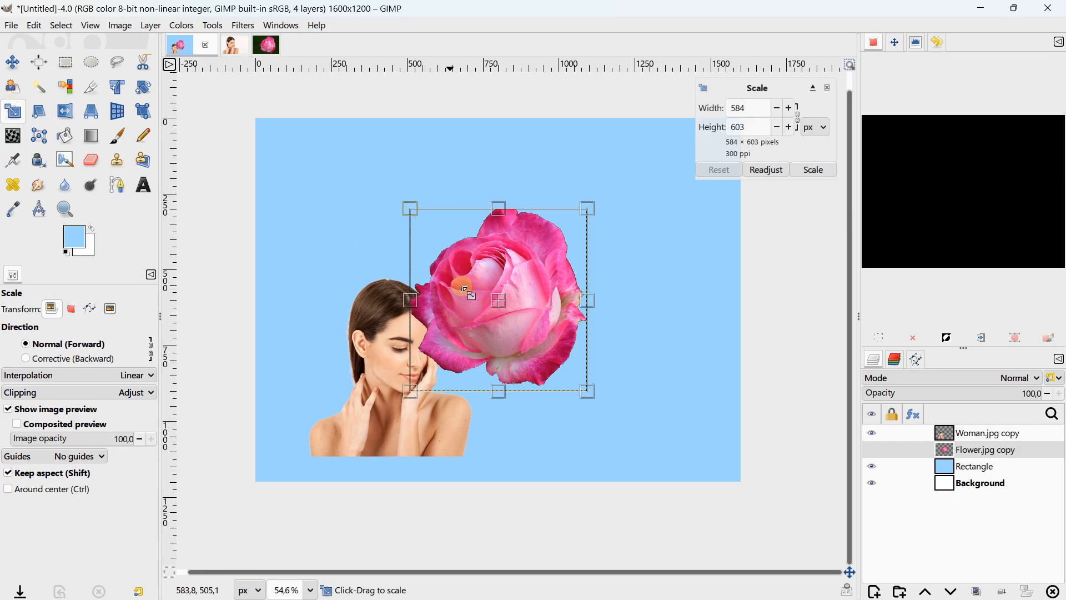
left_click_drag(411, 392, 616, 205)
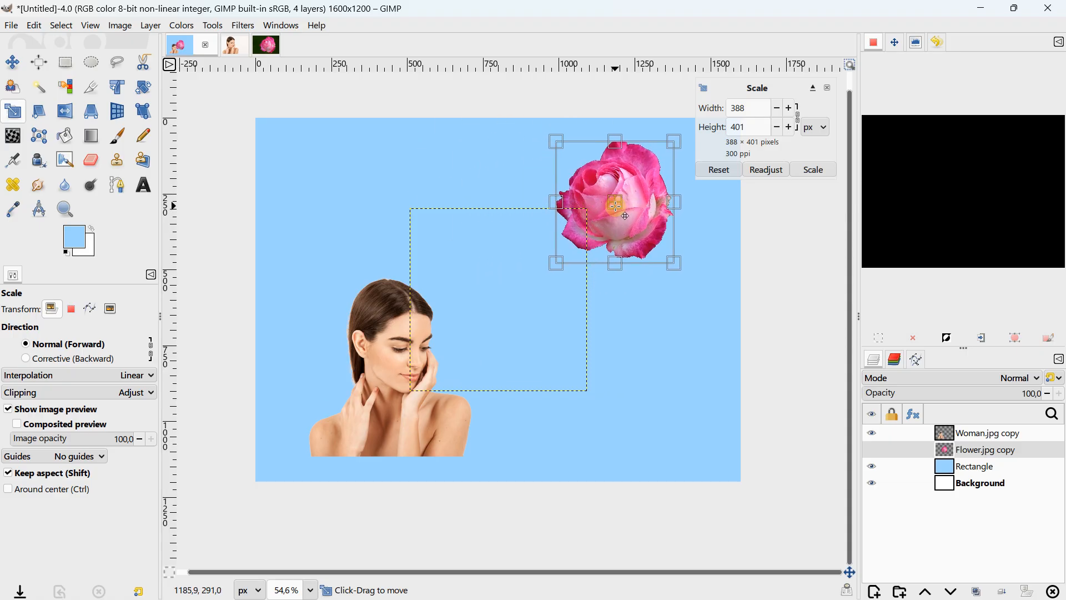
left_click(824, 172)
Step: Inspect the cut edges of the scaled rose up close against the light blue background
scroll(616, 186, "up", 5)
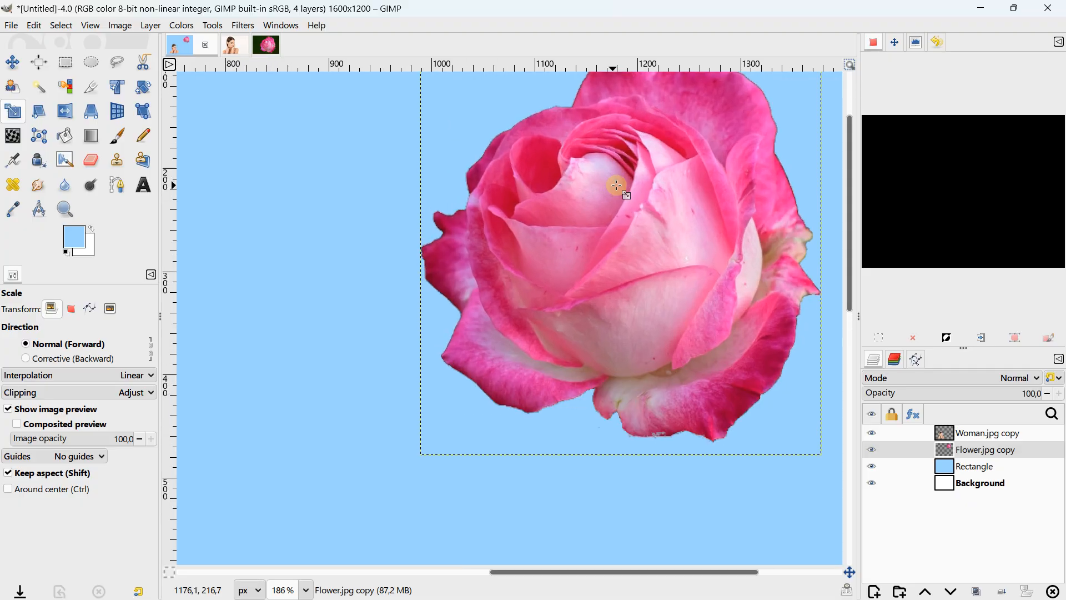
scroll(617, 186, "up", 3)
scroll(619, 209, "up", 2)
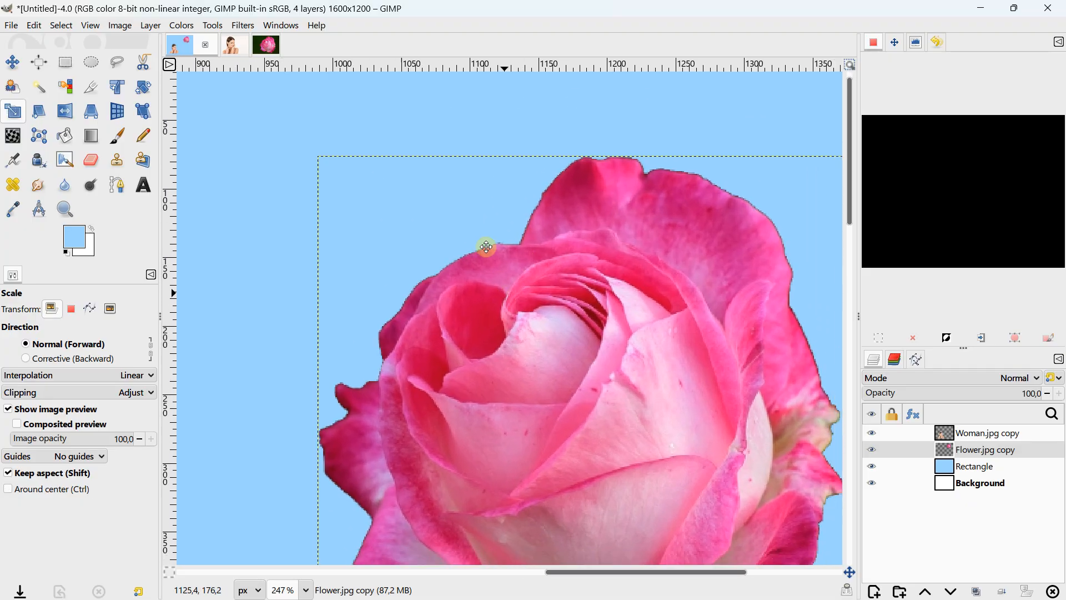
scroll(487, 246, "down", 3)
scroll(533, 213, "down", 1)
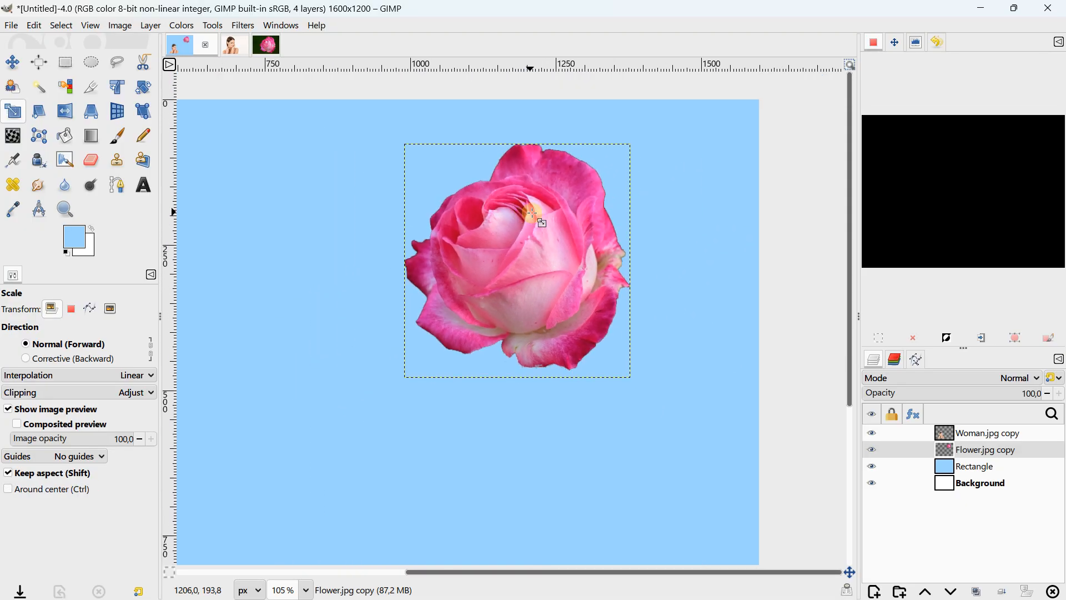
scroll(590, 240, "up", 1)
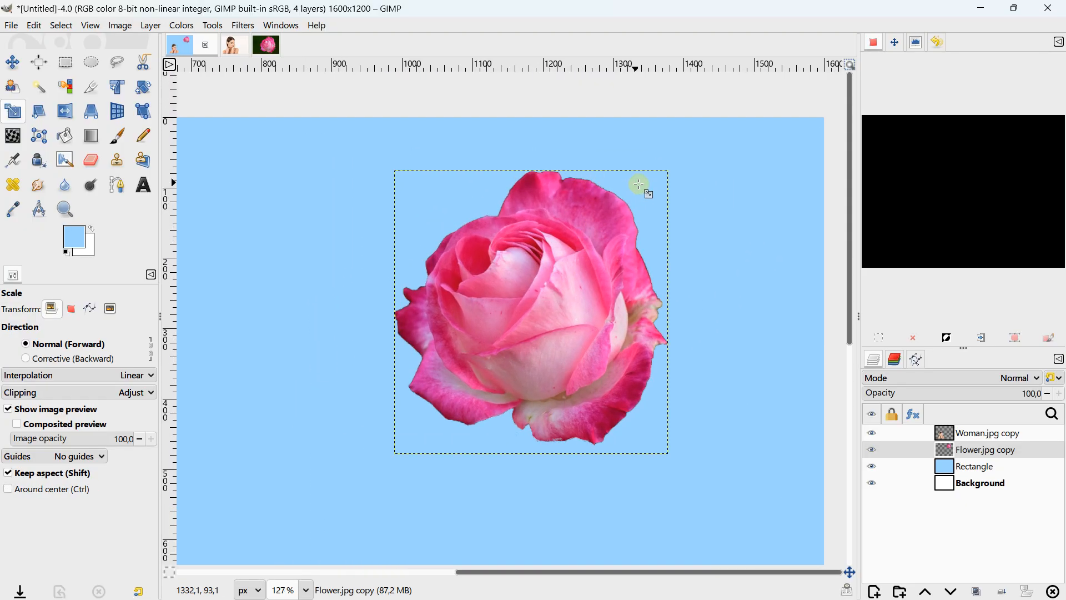
left_click(63, 26)
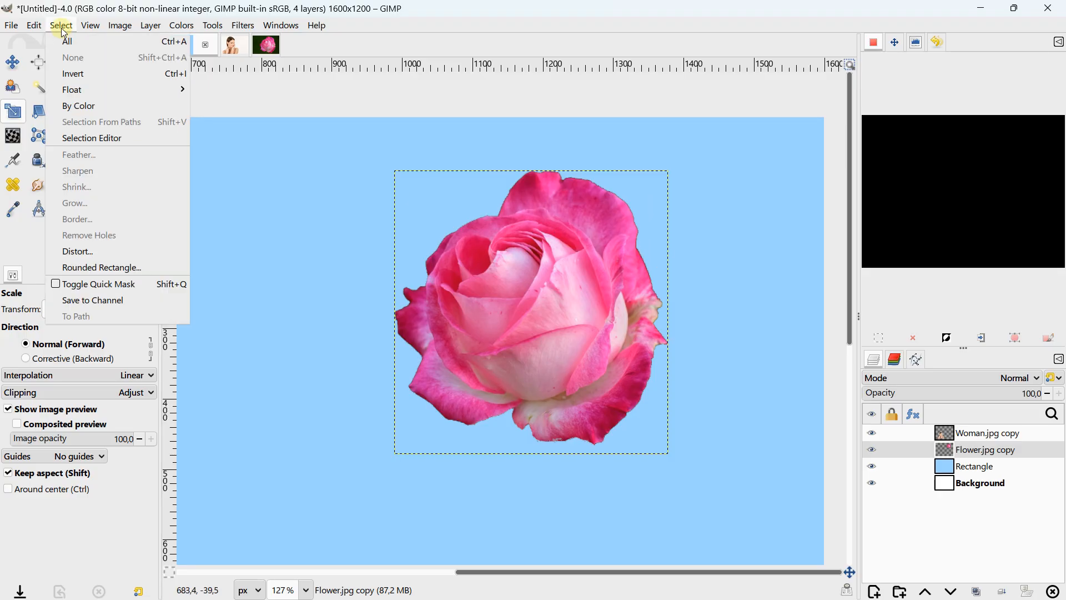
left_click(64, 29)
left_click(65, 28)
left_click(414, 217)
left_click(489, 114)
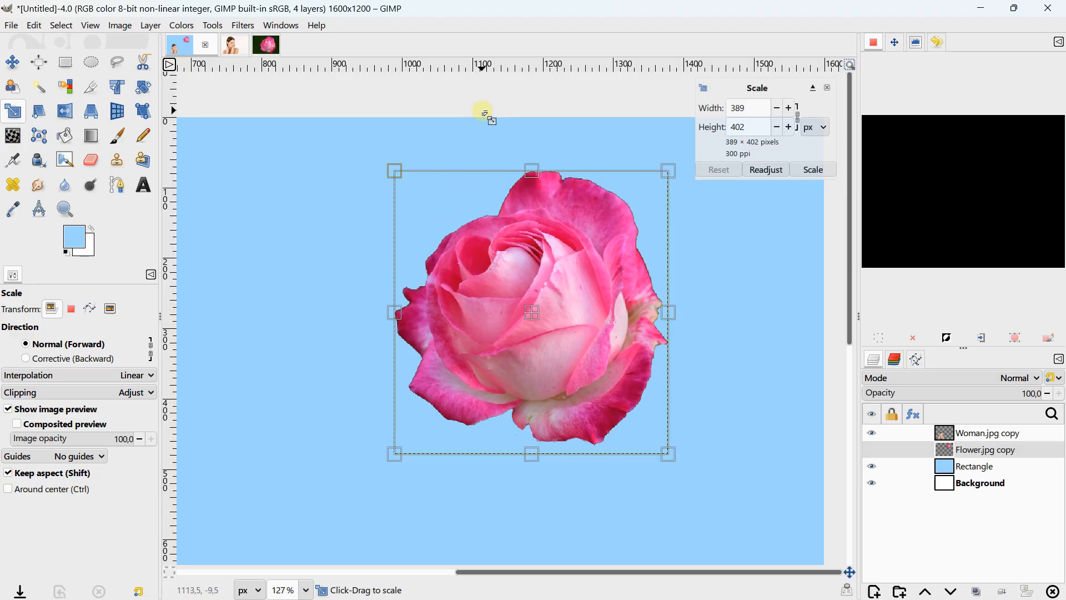
left_click(813, 169)
scroll(490, 298, "down", 8)
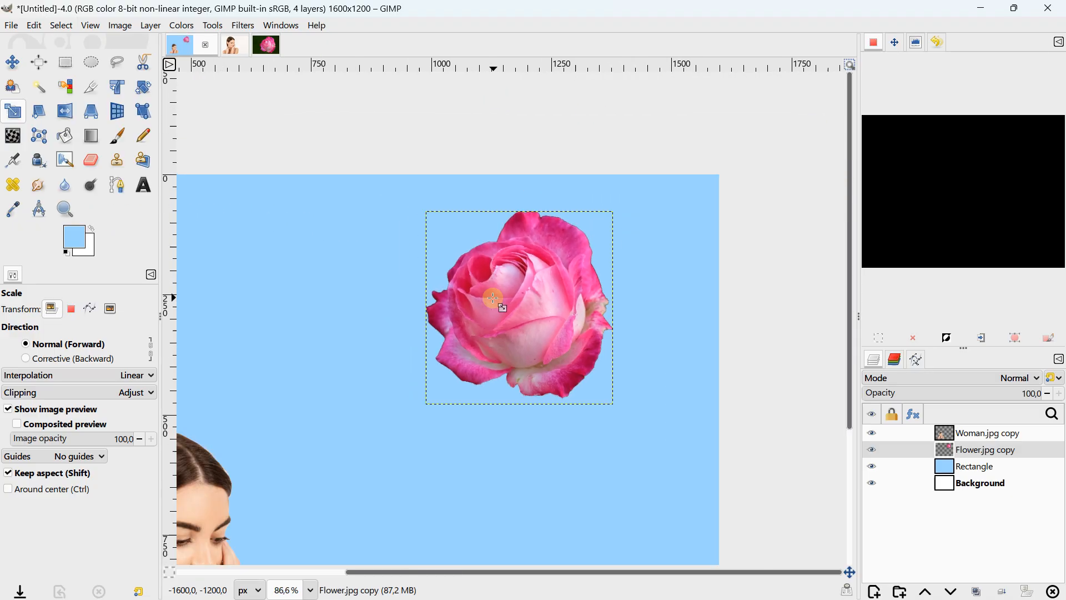
scroll(470, 348, "down", 4)
left_click_drag(473, 348, 551, 265)
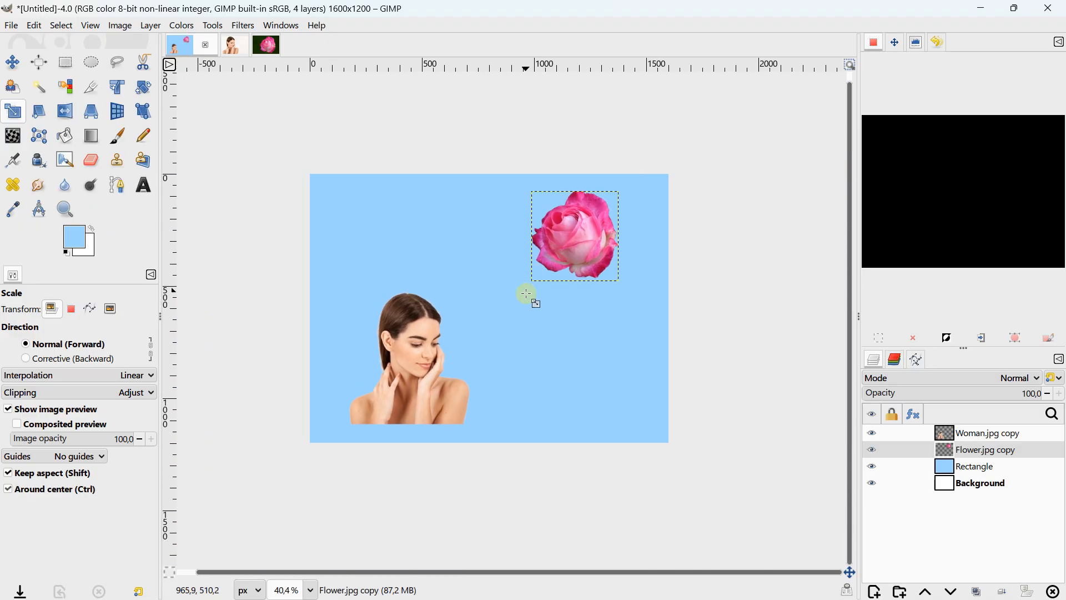
scroll(526, 296, "up", 2)
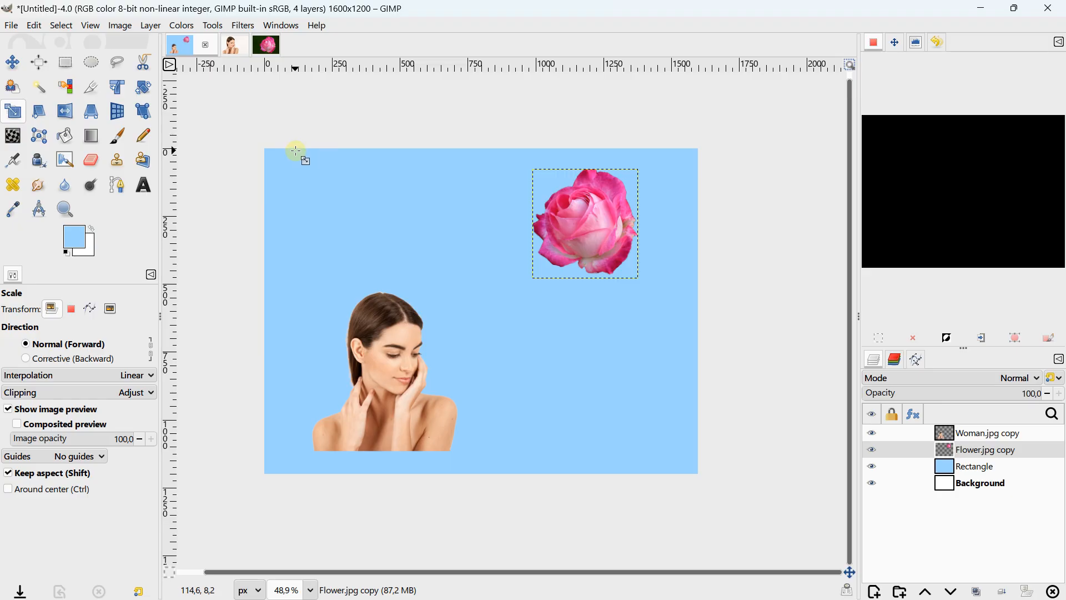
Step: Clear the selection in the Flower image and return to the untitled composition
left_click(232, 45)
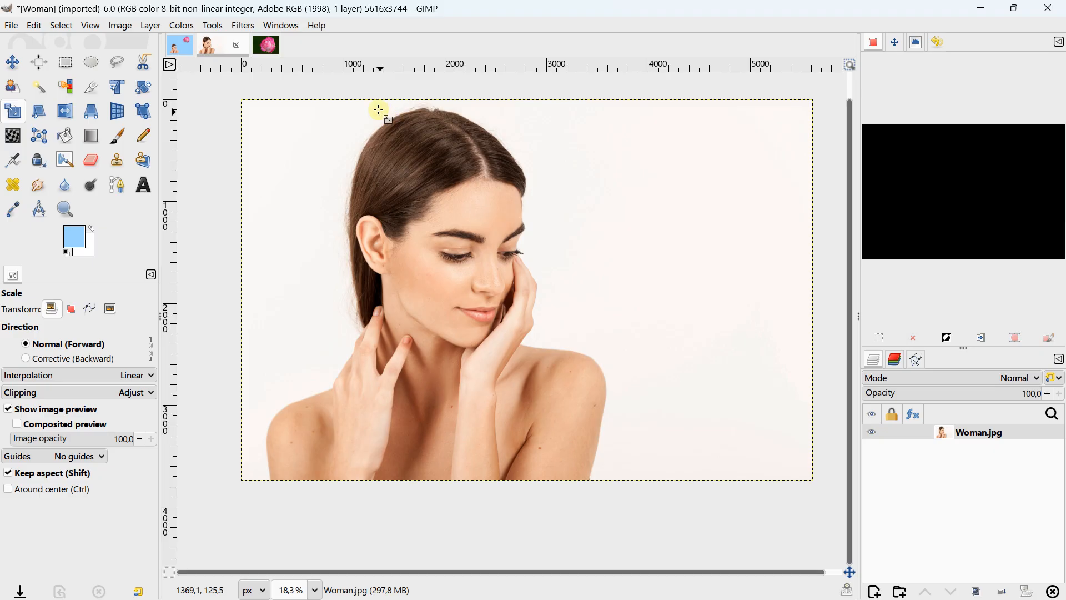
left_click(267, 44)
left_click(903, 332)
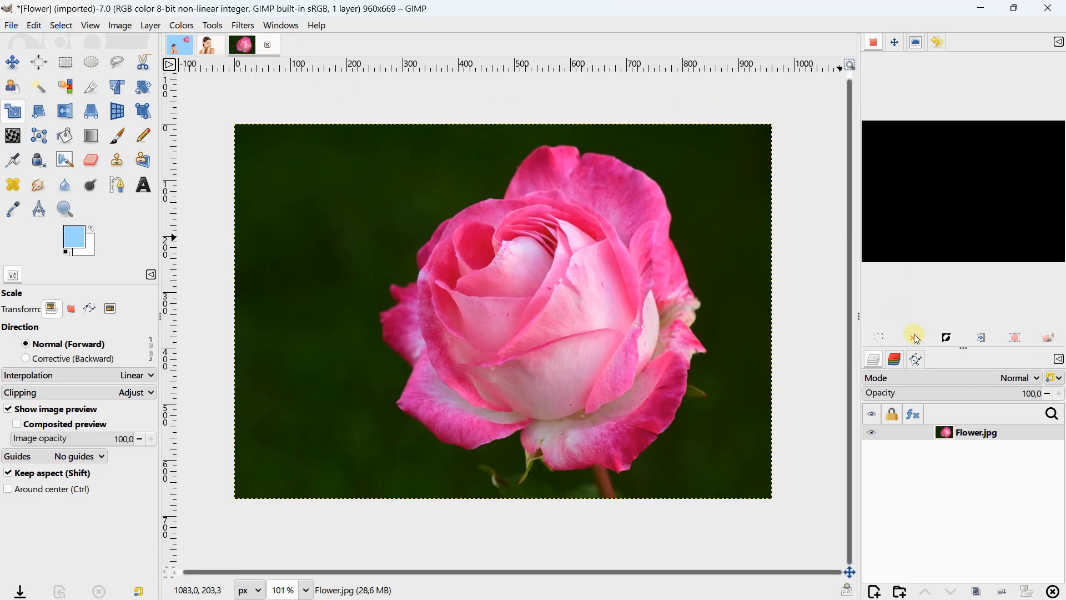
left_click(182, 45)
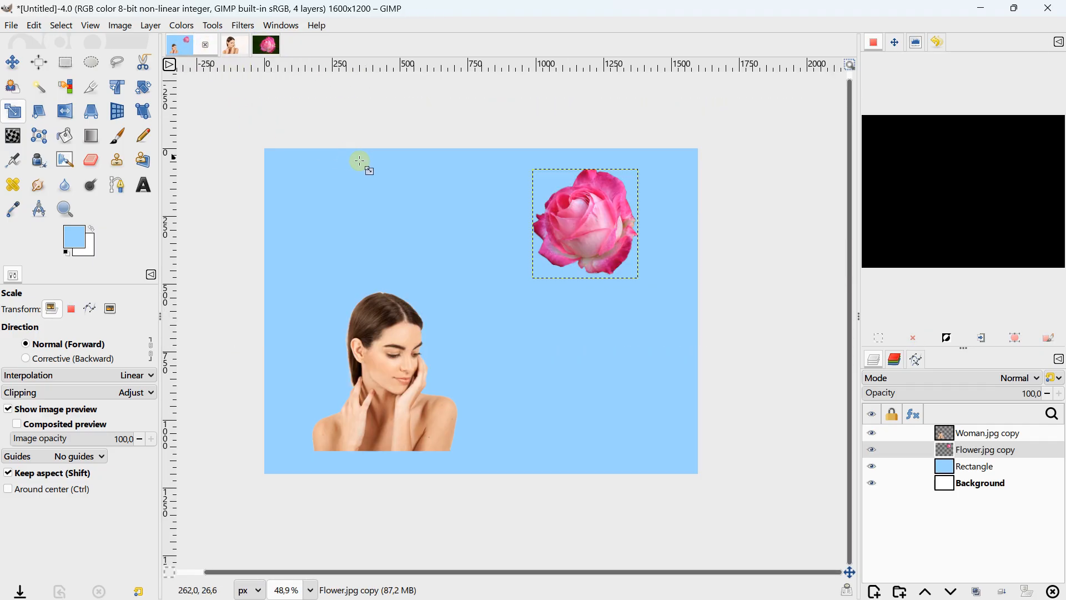
Step: Make the Background layer of the composition the active layer, keeping every layer at its original scale
left_click(958, 469)
left_click(961, 490)
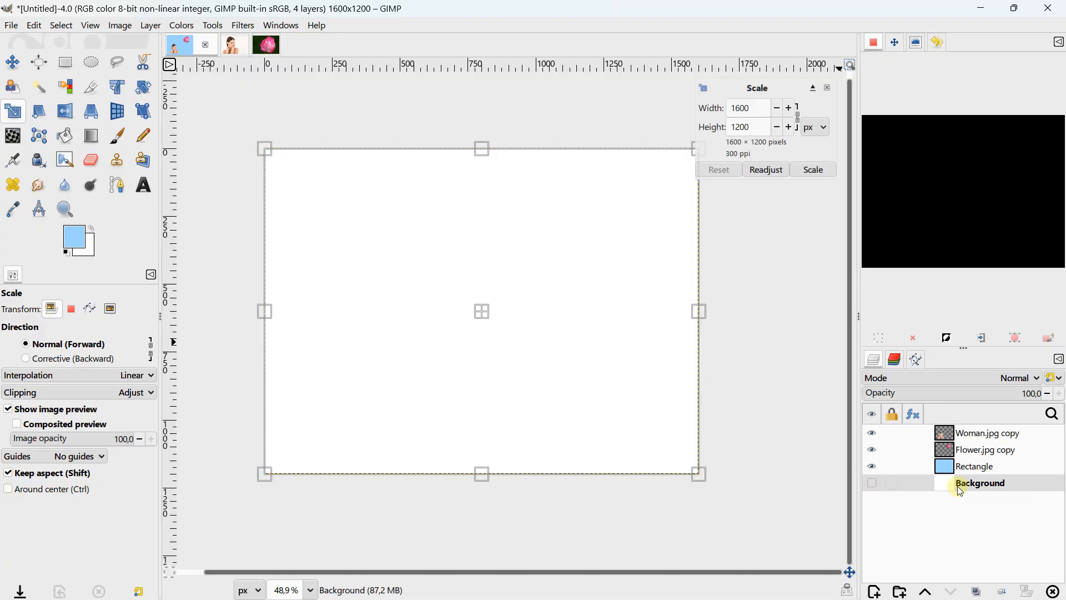
left_click(963, 434)
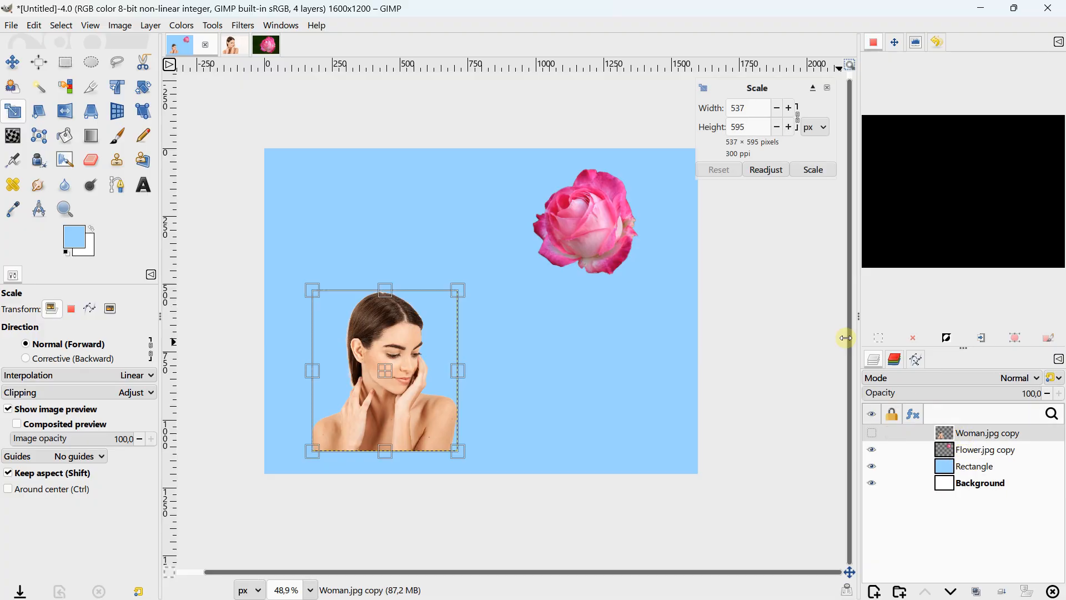
left_click(813, 169)
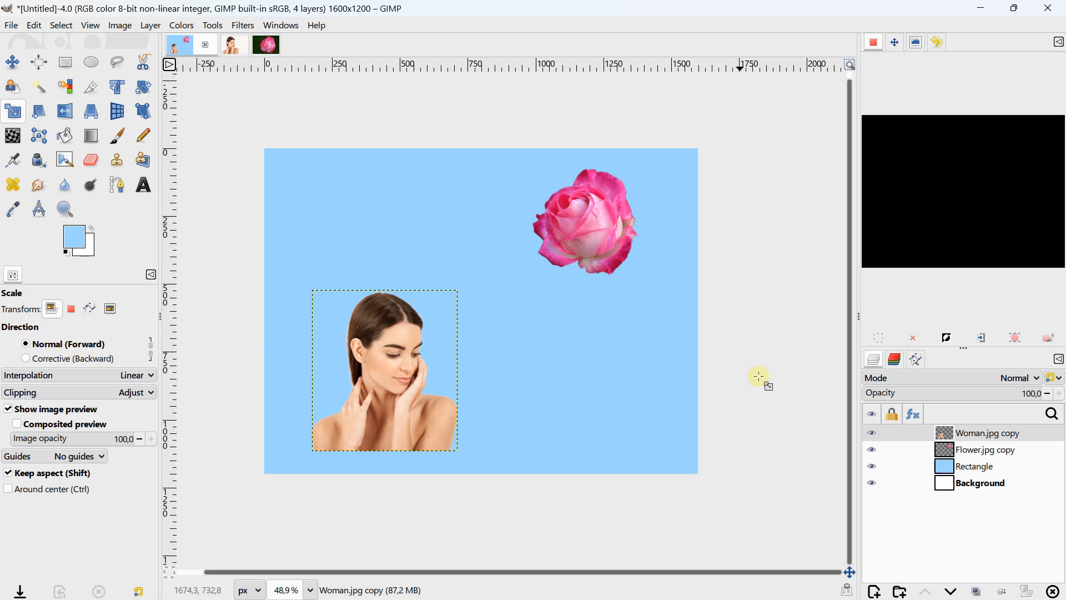
left_click(948, 490)
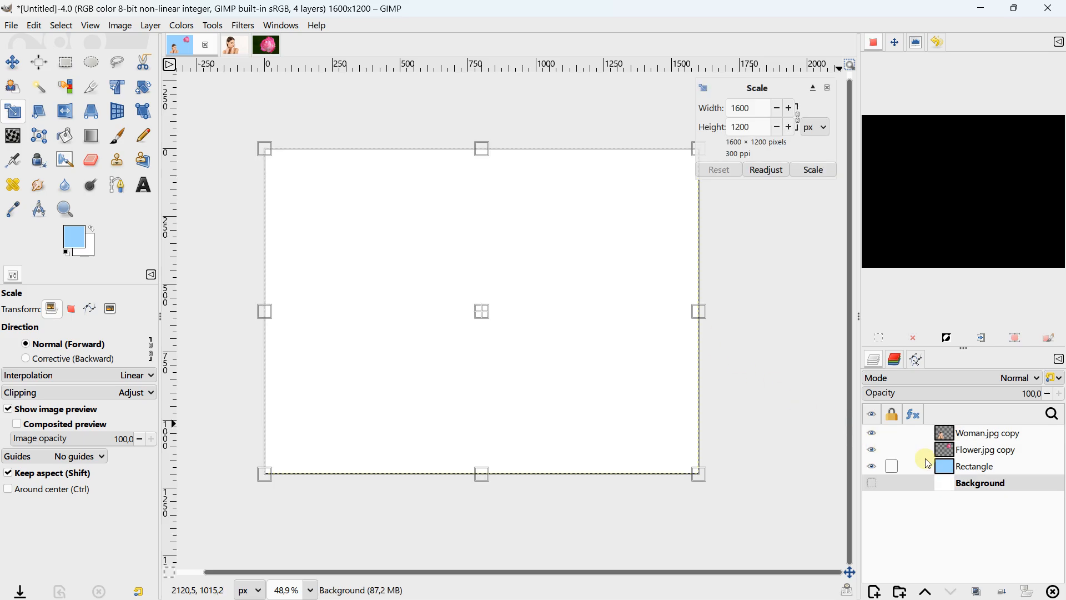
left_click(815, 169)
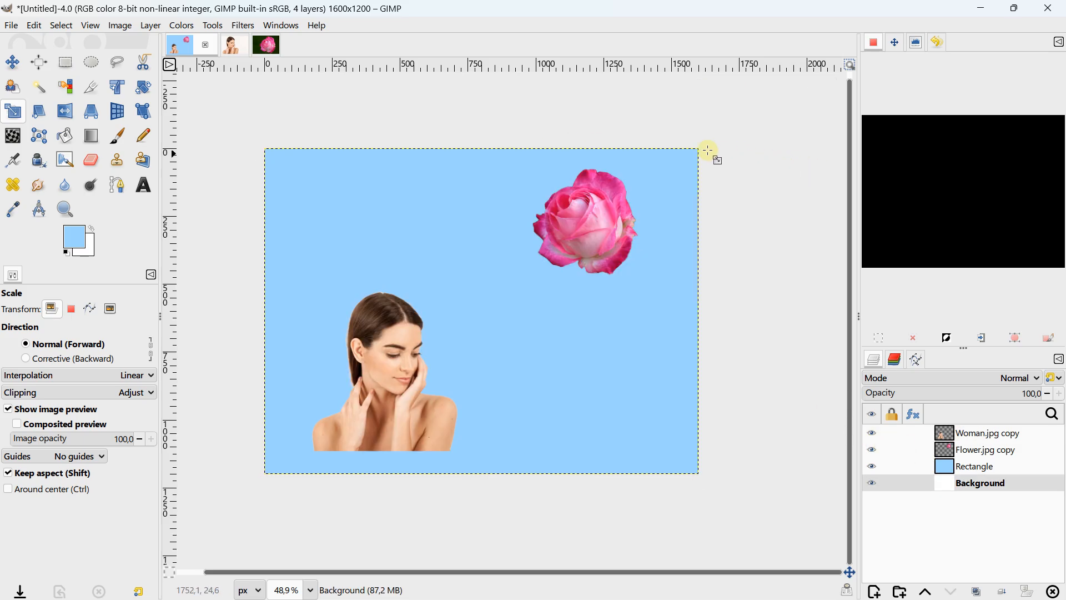
left_click_drag(269, 111, 312, 117)
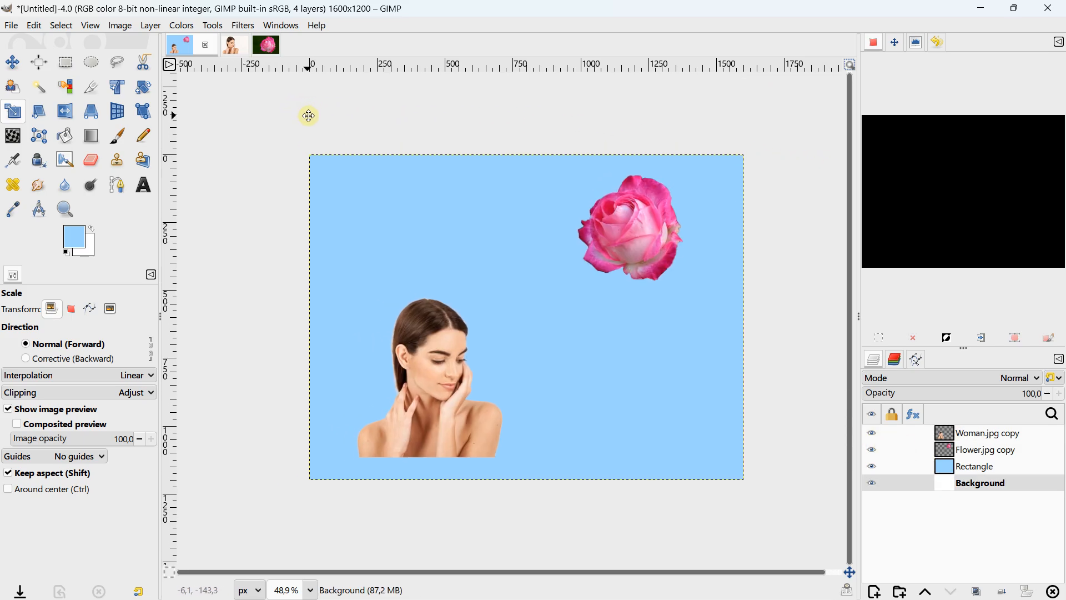